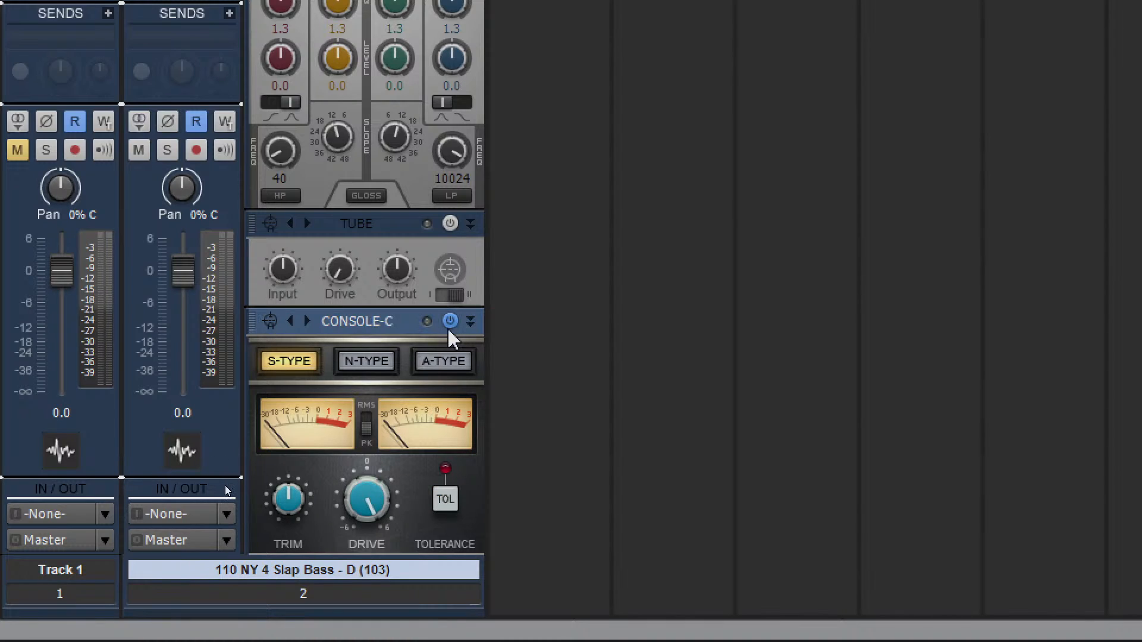
Reset the drive of the slap bass track's Console-C module to its default value
{"action": "double_click", "coordinate": [365, 500]}
{"action": "scroll", "coordinate": [483, 380], "scroll_direction": "up", "scroll_amount": 5}
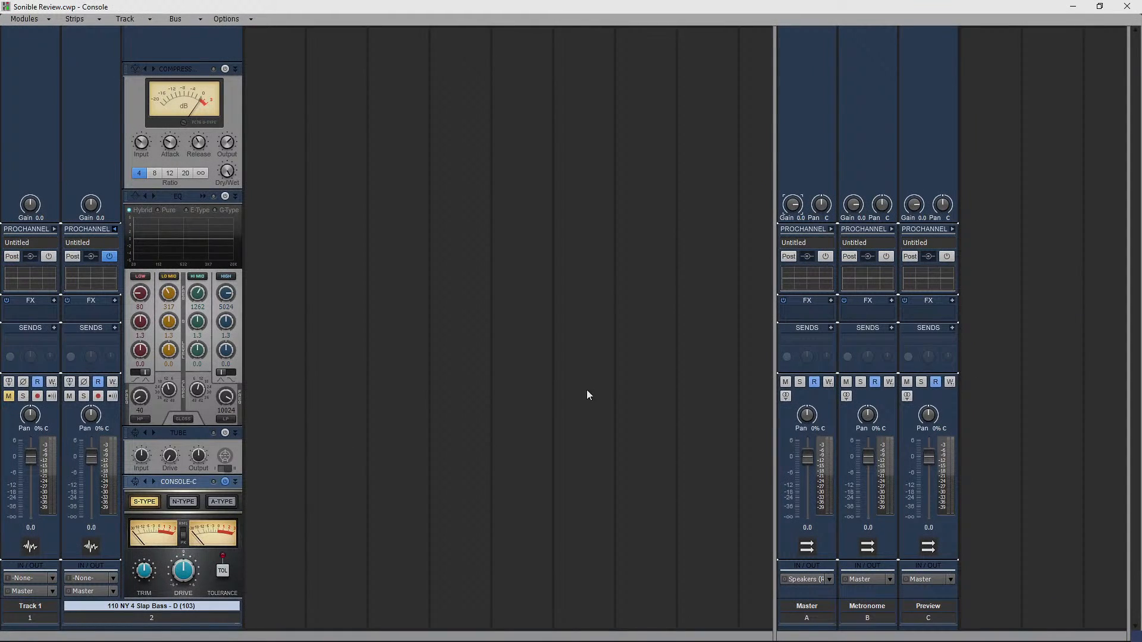
Enlarge the console's bus area, expand the Master bus ProChannel and insert a Console Emulator Bus module in it
{"action": "left_click_drag", "start_coordinate": [776, 285], "coordinate": [350, 294]}
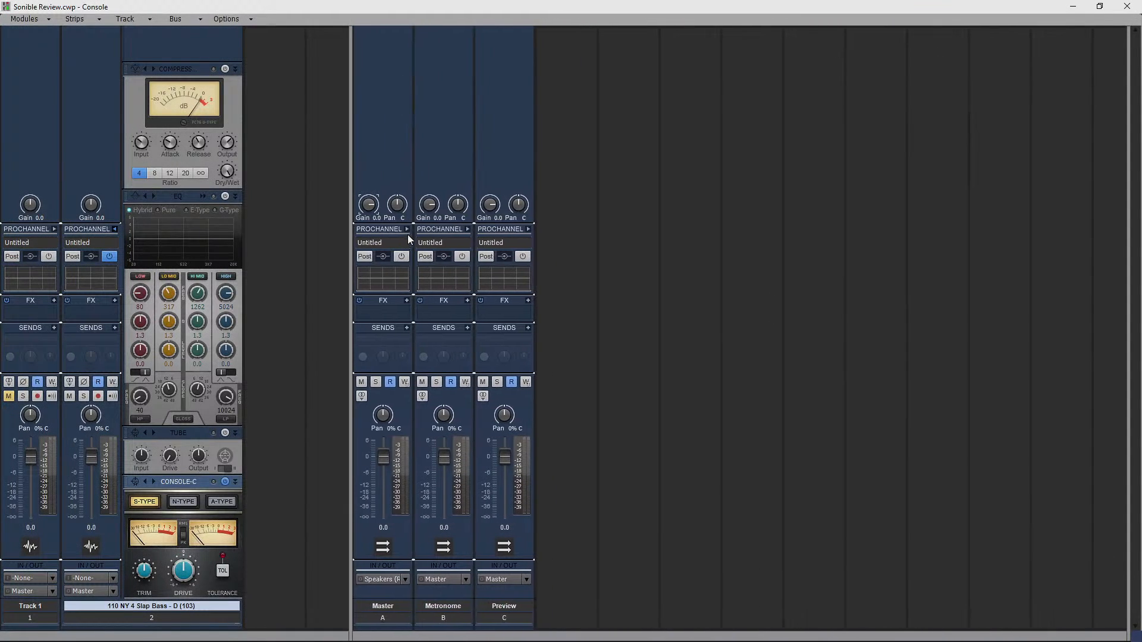
{"action": "left_click", "coordinate": [407, 230]}
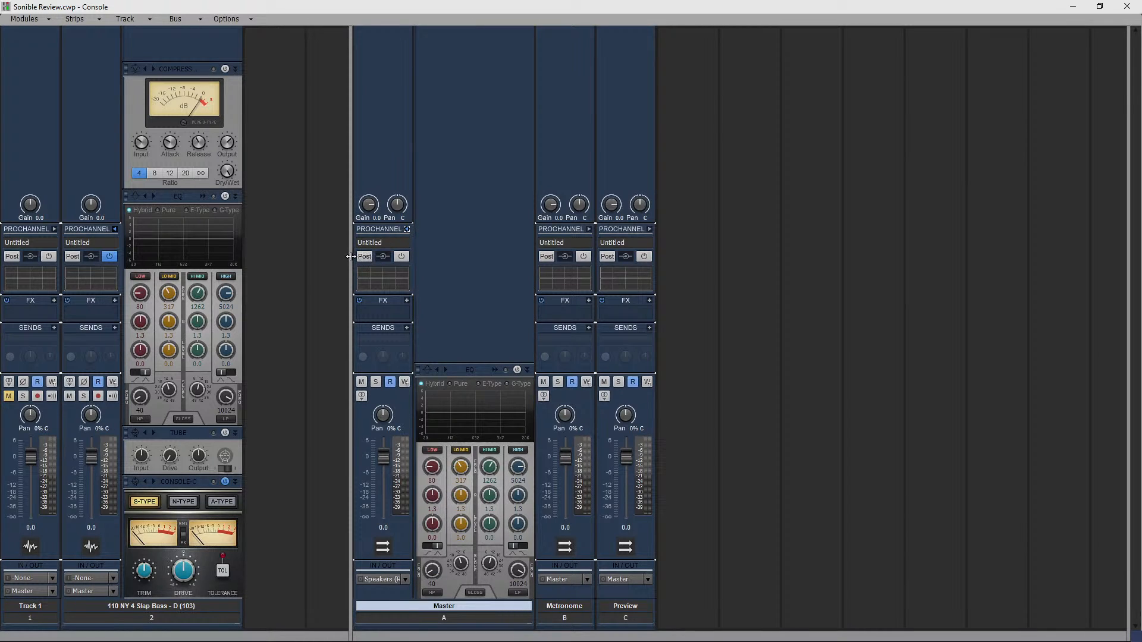
{"action": "left_click_drag", "start_coordinate": [350, 256], "coordinate": [244, 255]}
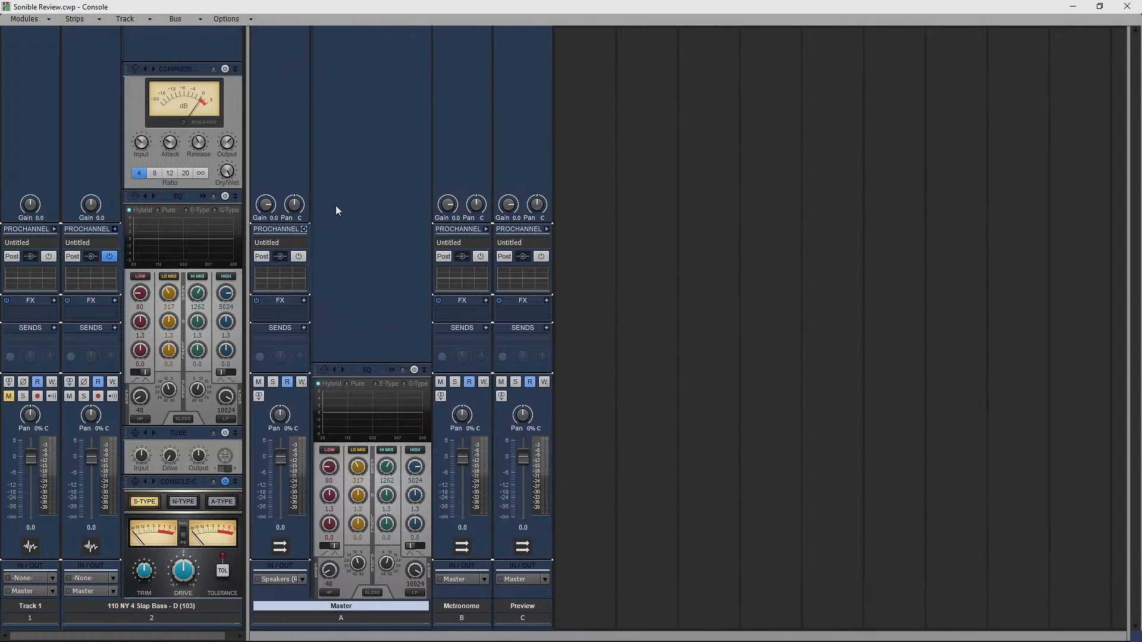
{"action": "right_click", "coordinate": [339, 205]}
{"action": "mouse_move", "coordinate": [383, 216]}
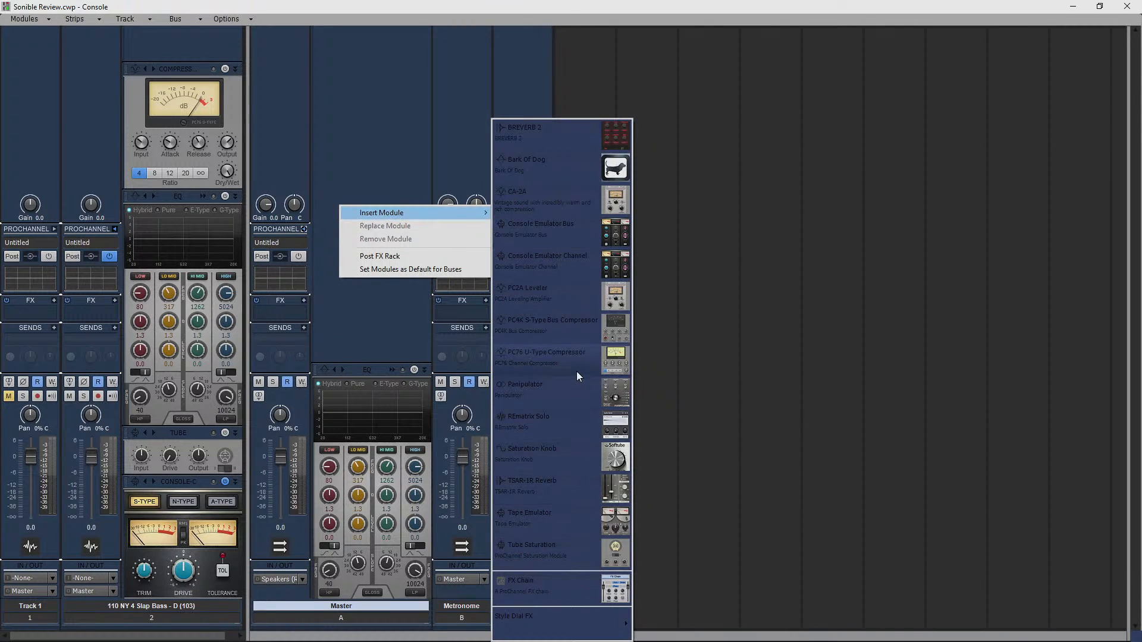
{"action": "left_click", "coordinate": [578, 232]}
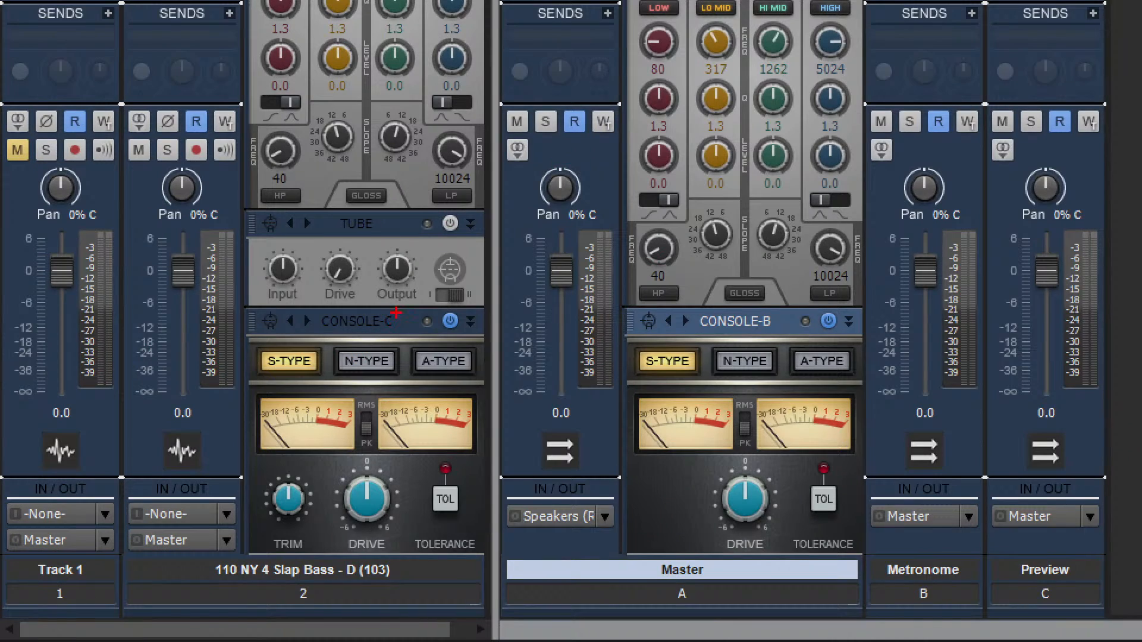
{"action": "mouse_move", "coordinate": [396, 315]}
{"action": "left_mouse_down"}
{"action": "mouse_move", "coordinate": [314, 309]}
{"action": "mouse_move", "coordinate": [432, 320]}
{"action": "mouse_move", "coordinate": [336, 302]}
{"action": "mouse_move", "coordinate": [391, 321]}
{"action": "left_mouse_up"}
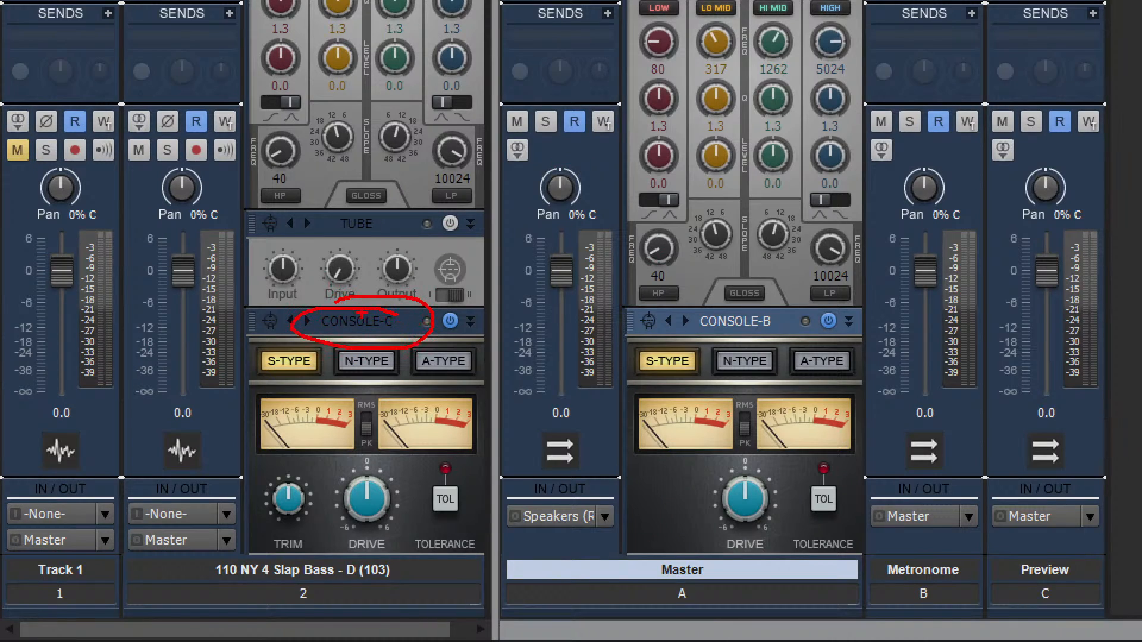
{"action": "mouse_move", "coordinate": [329, 292]}
{"action": "left_mouse_down"}
{"action": "mouse_move", "coordinate": [321, 305]}
{"action": "mouse_move", "coordinate": [362, 311]}
{"action": "mouse_move", "coordinate": [490, 261]}
{"action": "left_mouse_up"}
{"action": "left_click_drag", "start_coordinate": [461, 227], "coordinate": [516, 256]}
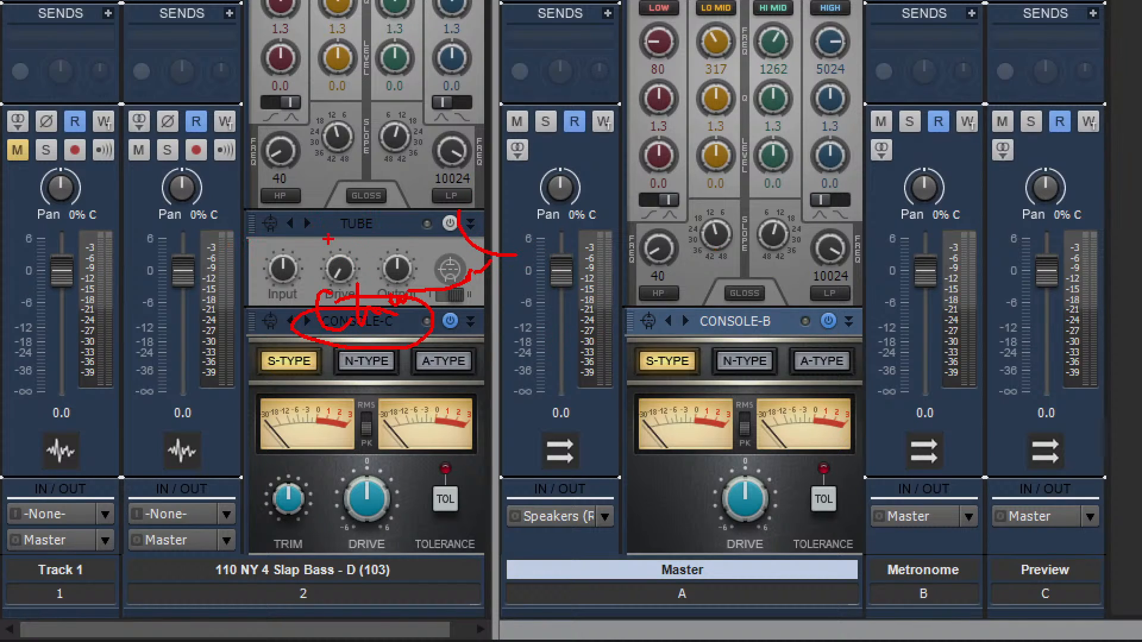
{"action": "mouse_move", "coordinate": [451, 314]}
{"action": "left_mouse_down"}
{"action": "mouse_move", "coordinate": [448, 327]}
{"action": "mouse_move", "coordinate": [639, 219]}
{"action": "mouse_move", "coordinate": [768, 343]}
{"action": "left_mouse_up"}
{"action": "left_click_drag", "start_coordinate": [771, 286], "coordinate": [772, 346]}
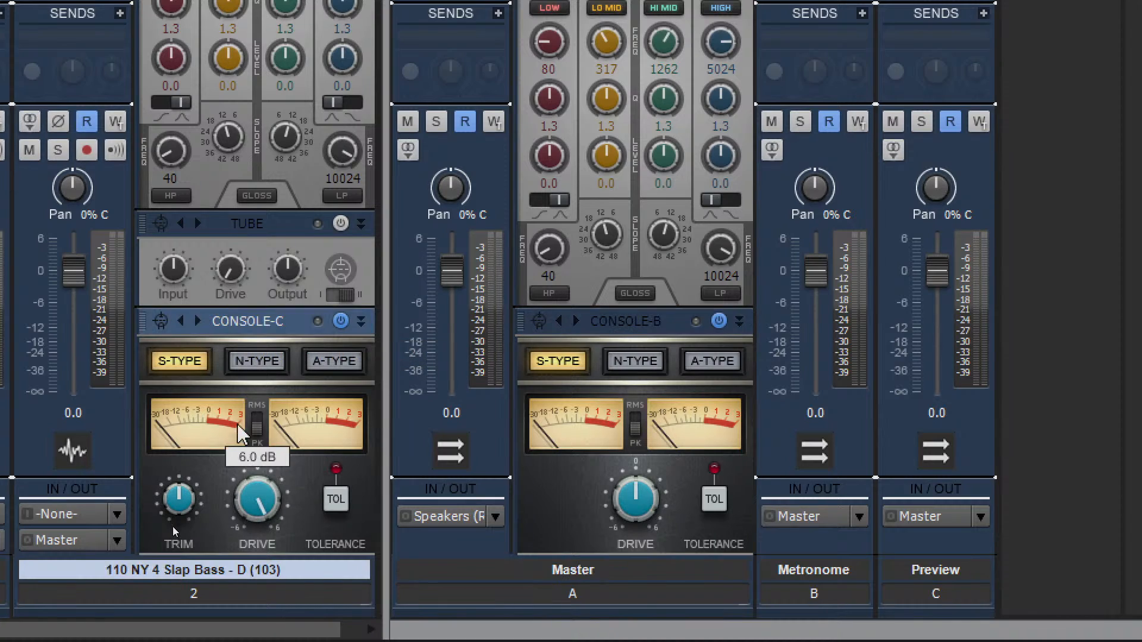
Try out the drive controls of Console-C on the slap bass track and Console-B on the Master bus
{"action": "left_click_drag", "start_coordinate": [242, 482], "coordinate": [237, 452]}
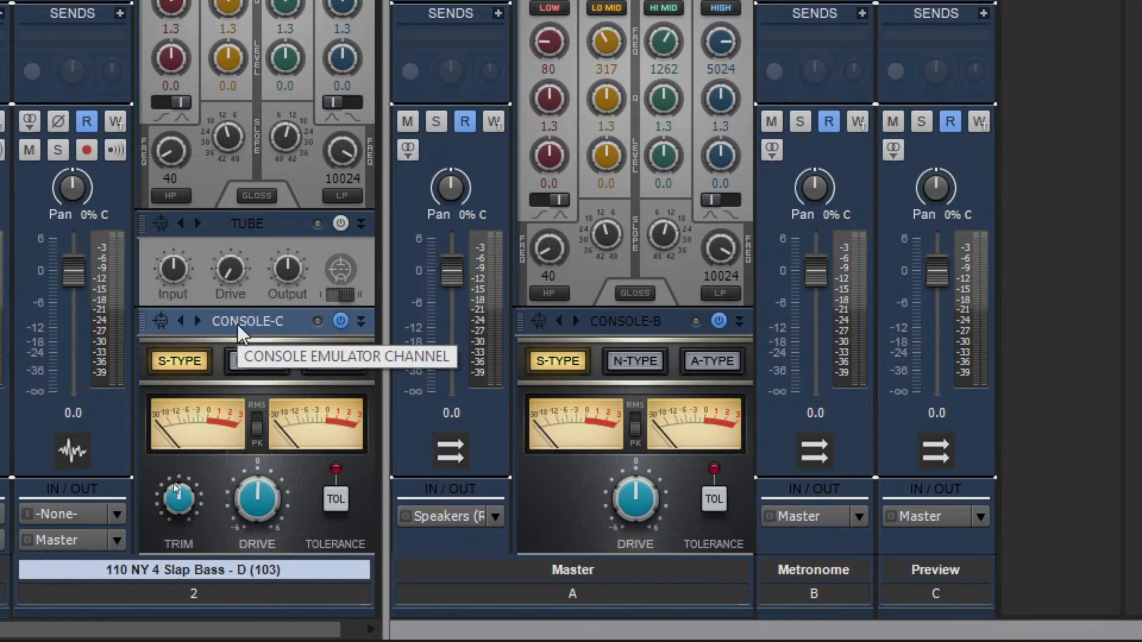
{"action": "scroll", "coordinate": [224, 306], "scroll_direction": "up", "scroll_amount": 3}
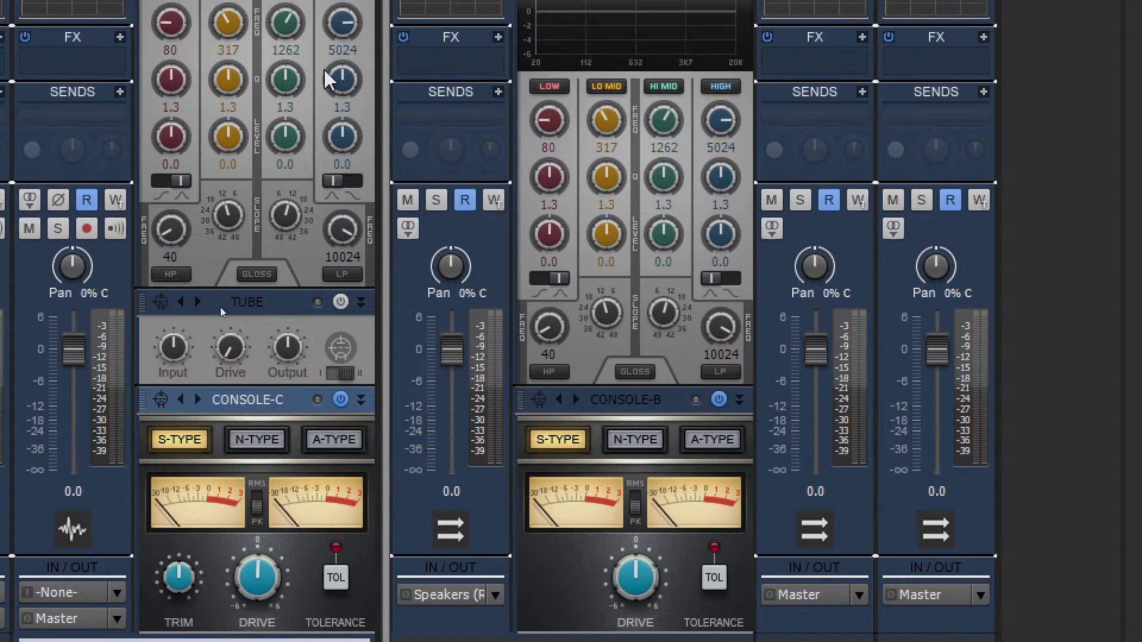
{"action": "scroll", "coordinate": [333, 363], "scroll_direction": "down", "scroll_amount": 3}
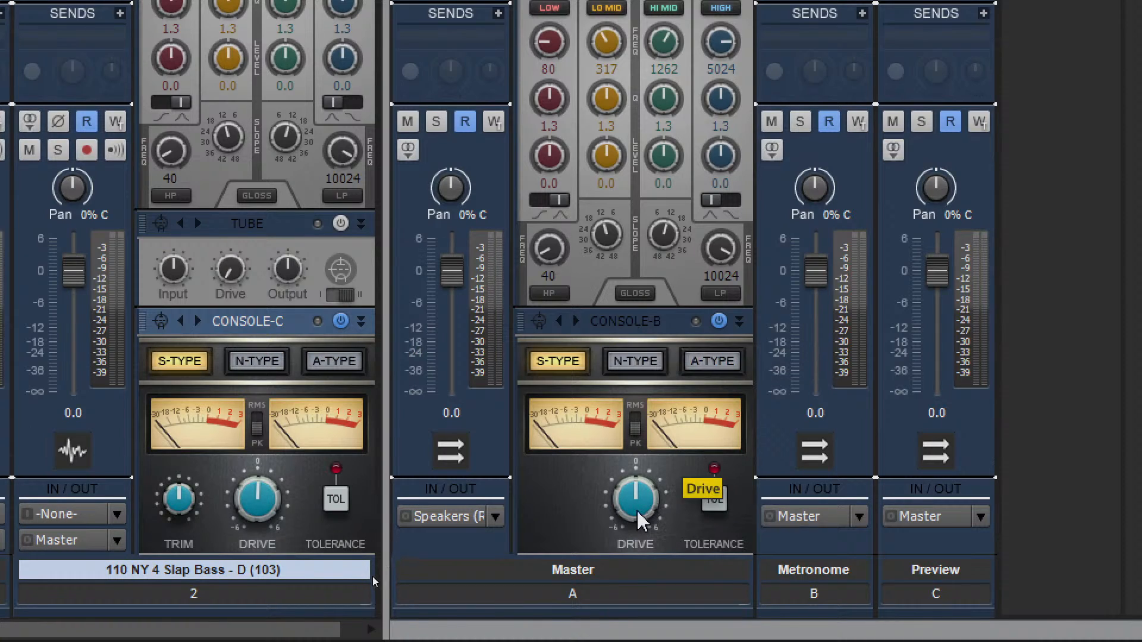
{"action": "mouse_move", "coordinate": [648, 522]}
{"action": "left_mouse_down"}
{"action": "mouse_move", "coordinate": [625, 500]}
{"action": "mouse_move", "coordinate": [629, 525]}
{"action": "mouse_move", "coordinate": [632, 513]}
{"action": "left_mouse_up"}
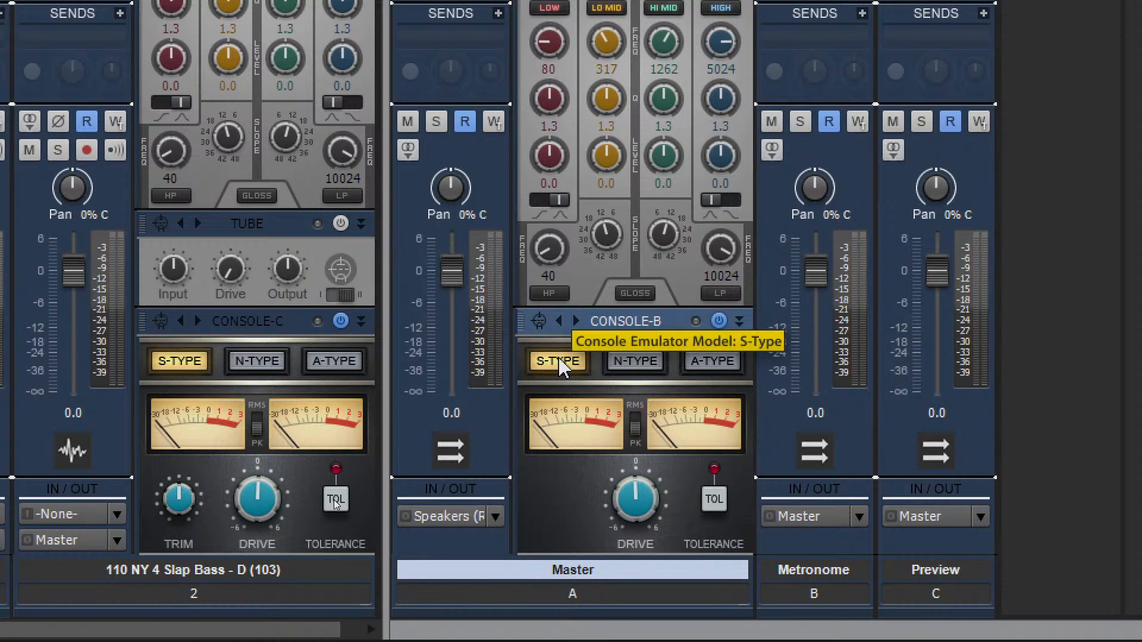
Insert a Tape Emulator module below Console-B on the Master bus, and enlarge the console's track strip area
{"action": "right_click", "coordinate": [602, 318]}
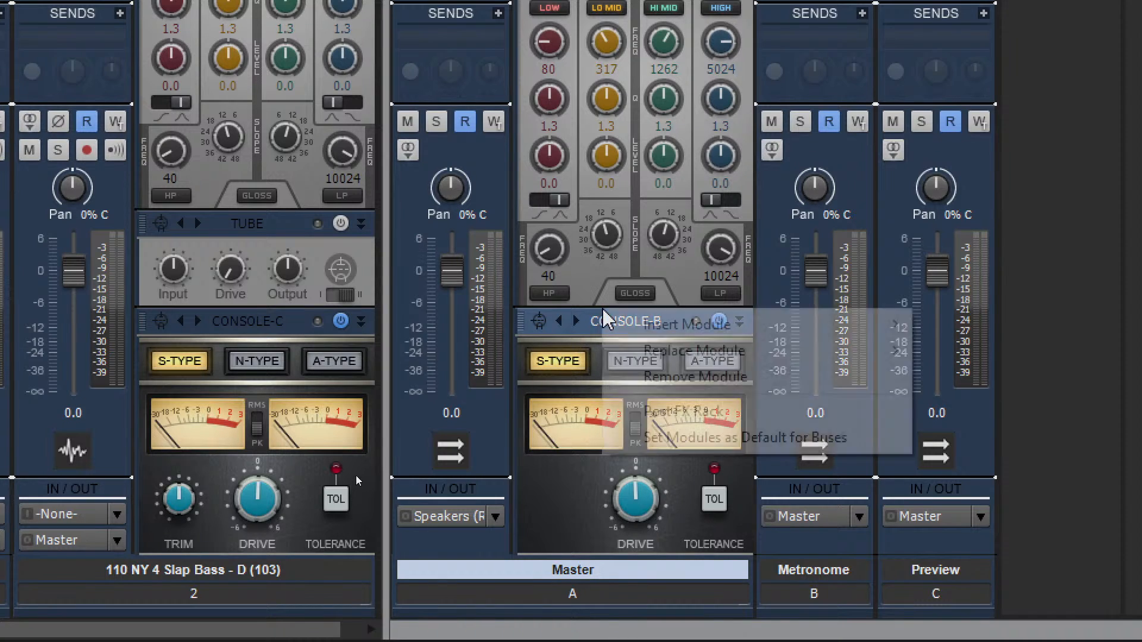
{"action": "mouse_move", "coordinate": [820, 341]}
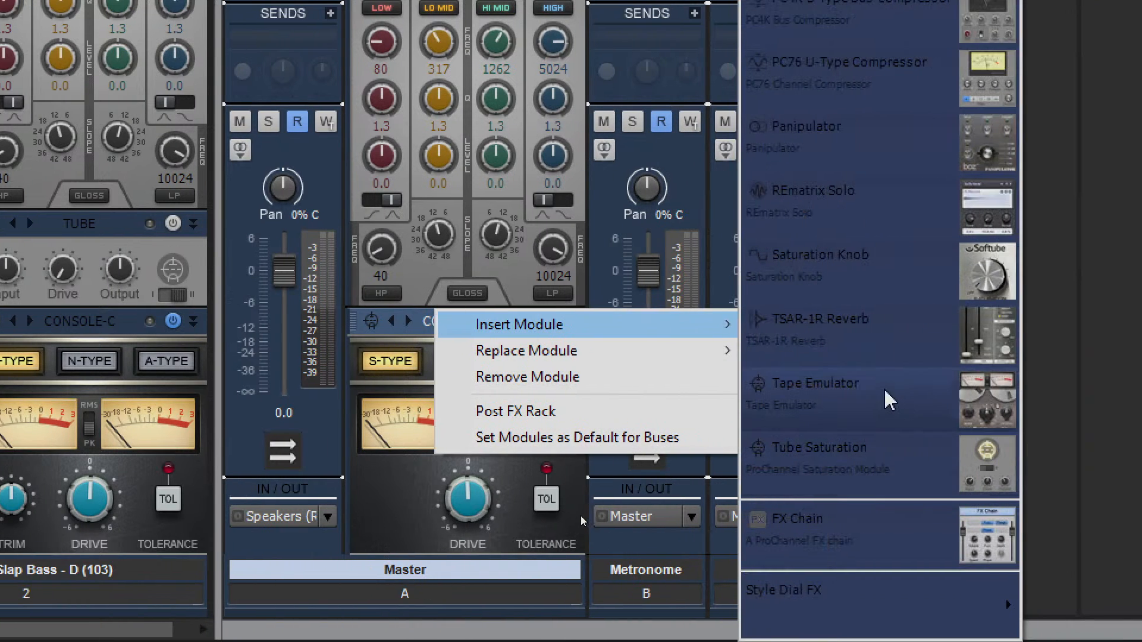
{"action": "left_click", "coordinate": [888, 400]}
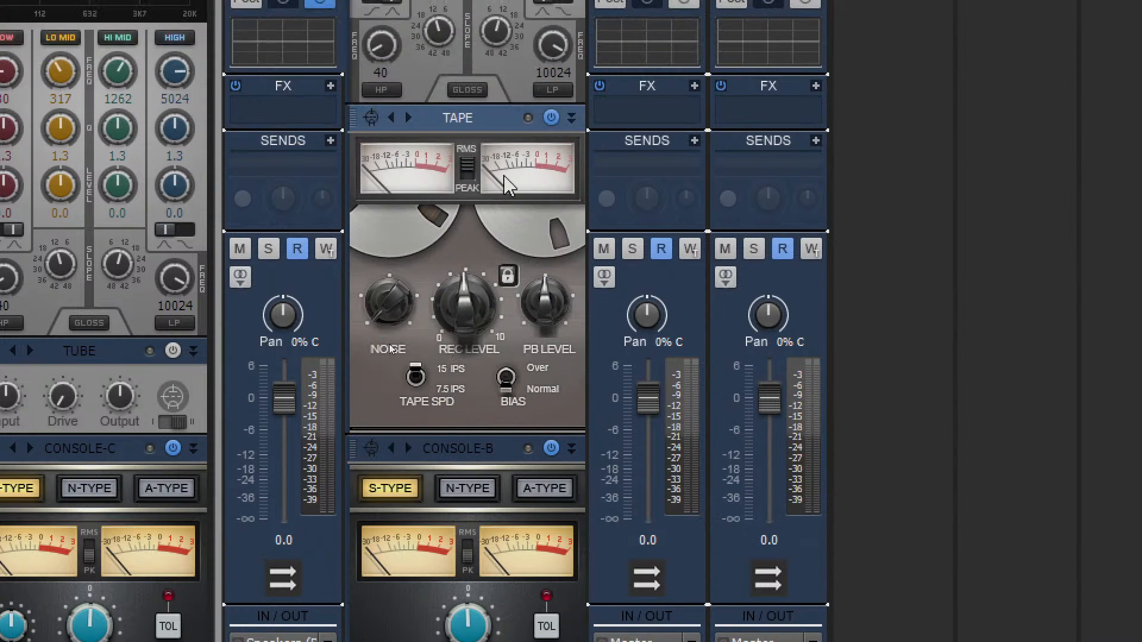
{"action": "left_click_drag", "start_coordinate": [458, 118], "coordinate": [458, 372]}
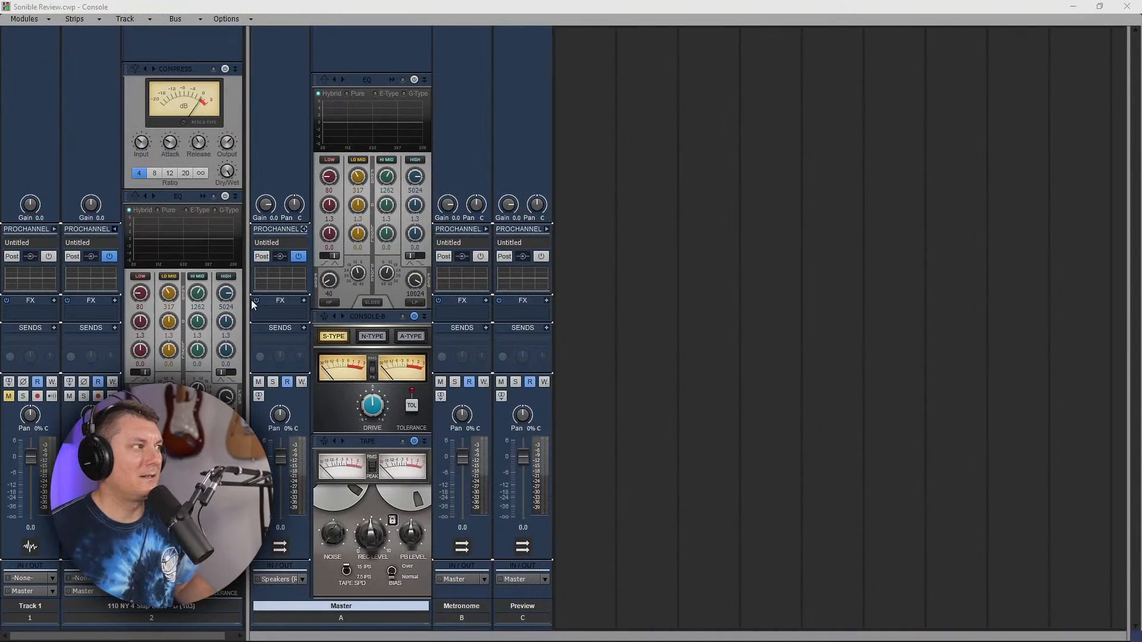
{"action": "left_click_drag", "start_coordinate": [248, 306], "coordinate": [816, 341]}
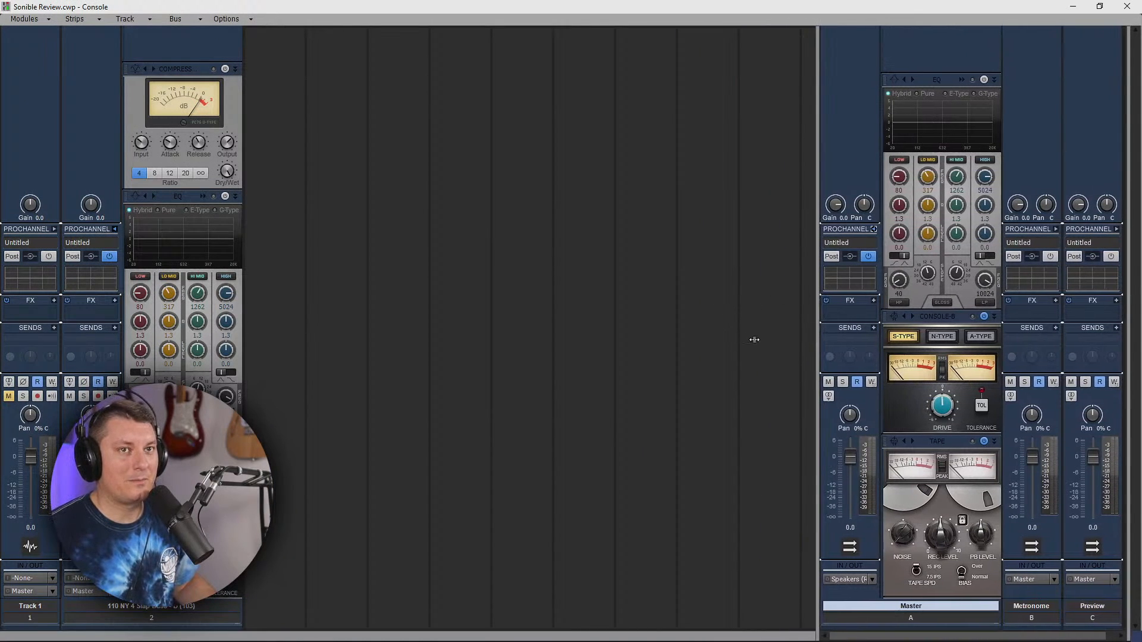
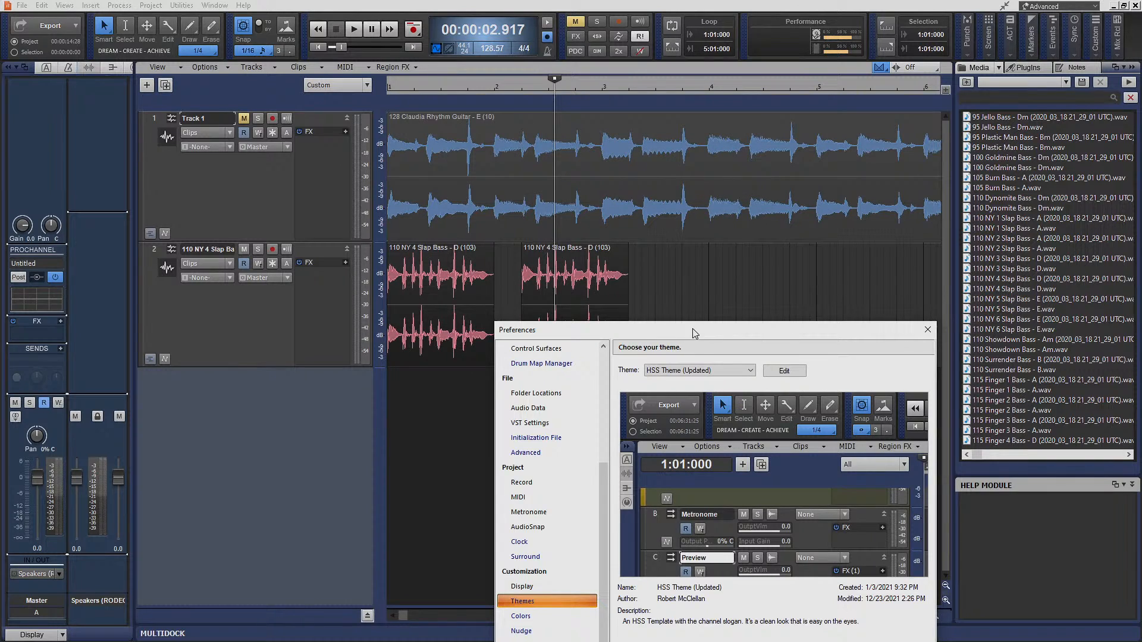
Close the Preferences dialog, then view the About Cakewalk information and dismiss it
{"action": "left_click_drag", "start_coordinate": [688, 331], "coordinate": [673, 173]}
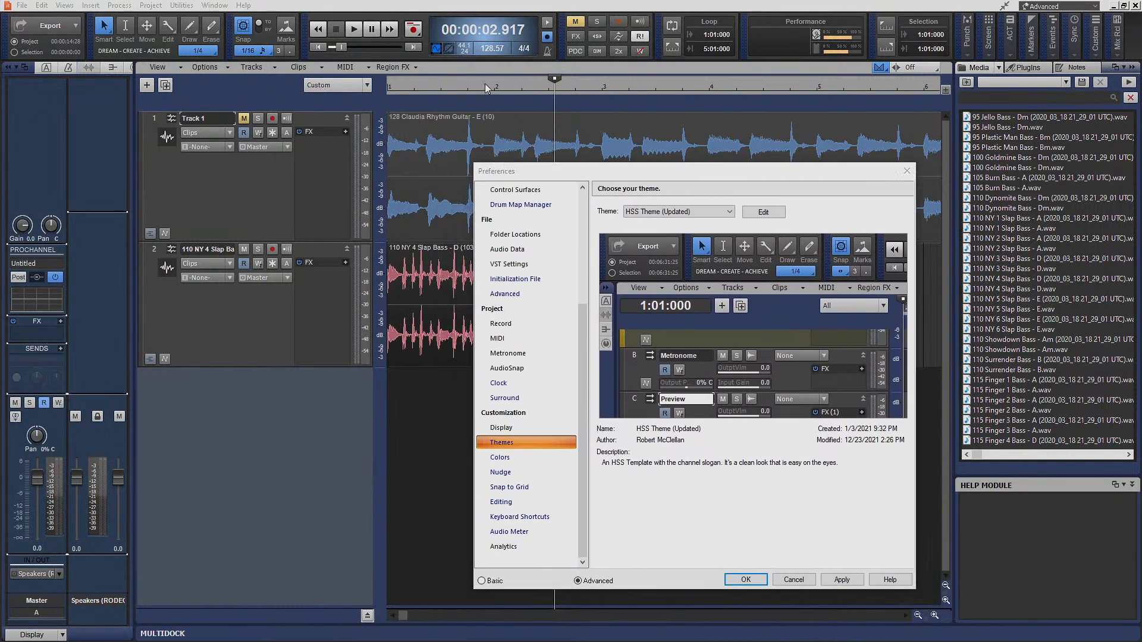
{"action": "left_click", "coordinate": [907, 171]}
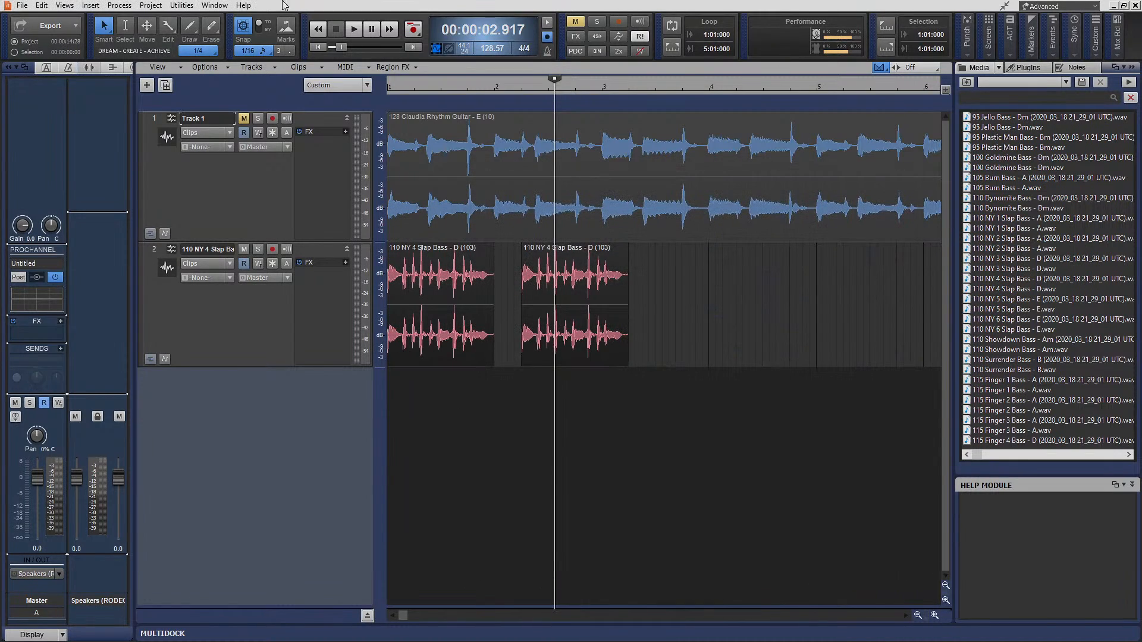
{"action": "left_click", "coordinate": [248, 7]}
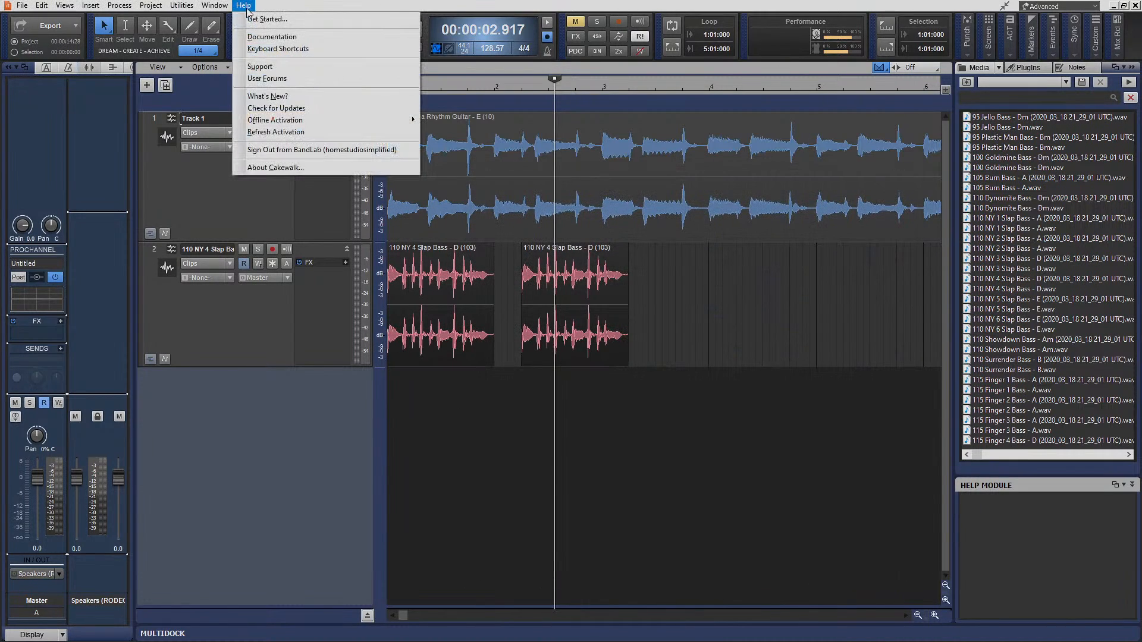
{"action": "left_click", "coordinate": [287, 167]}
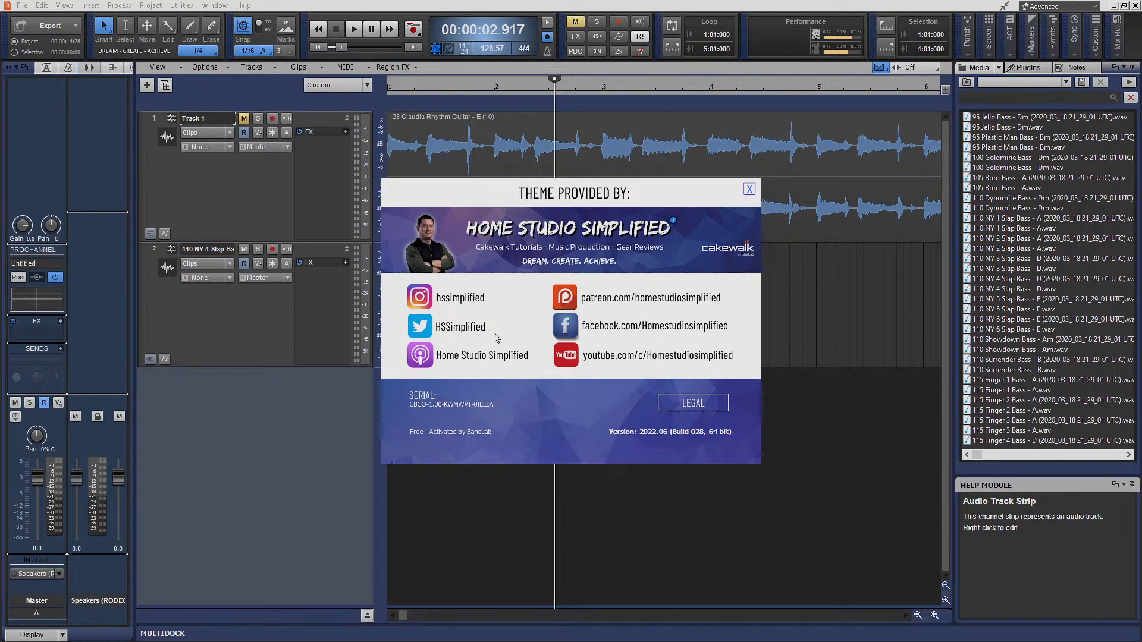
{"action": "left_click", "coordinate": [749, 189]}
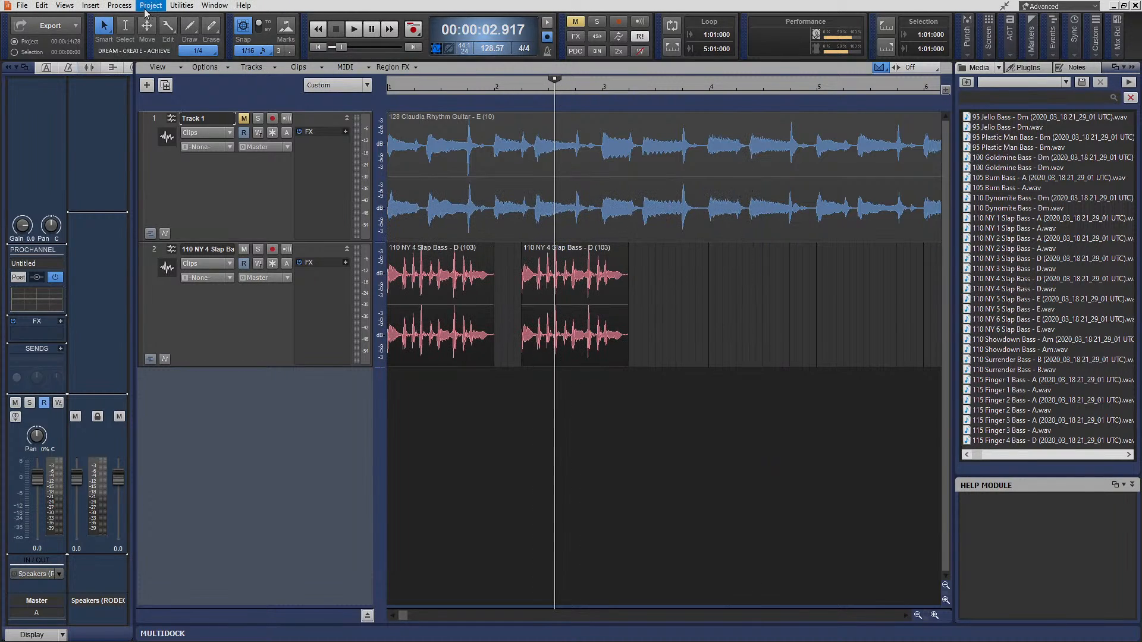
Switch the program theme to HSS-Sheen Theme (Updated) in the preferences, accepting its use despite possible incompatibility
{"action": "left_click", "coordinate": [51, 6]}
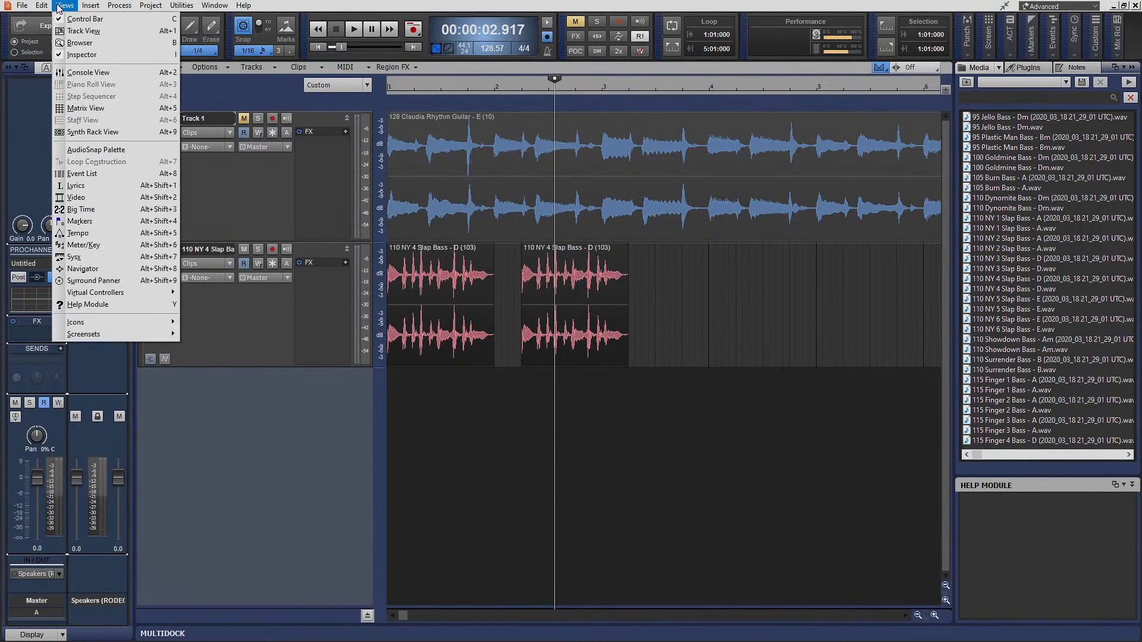
{"action": "left_click", "coordinate": [67, 197]}
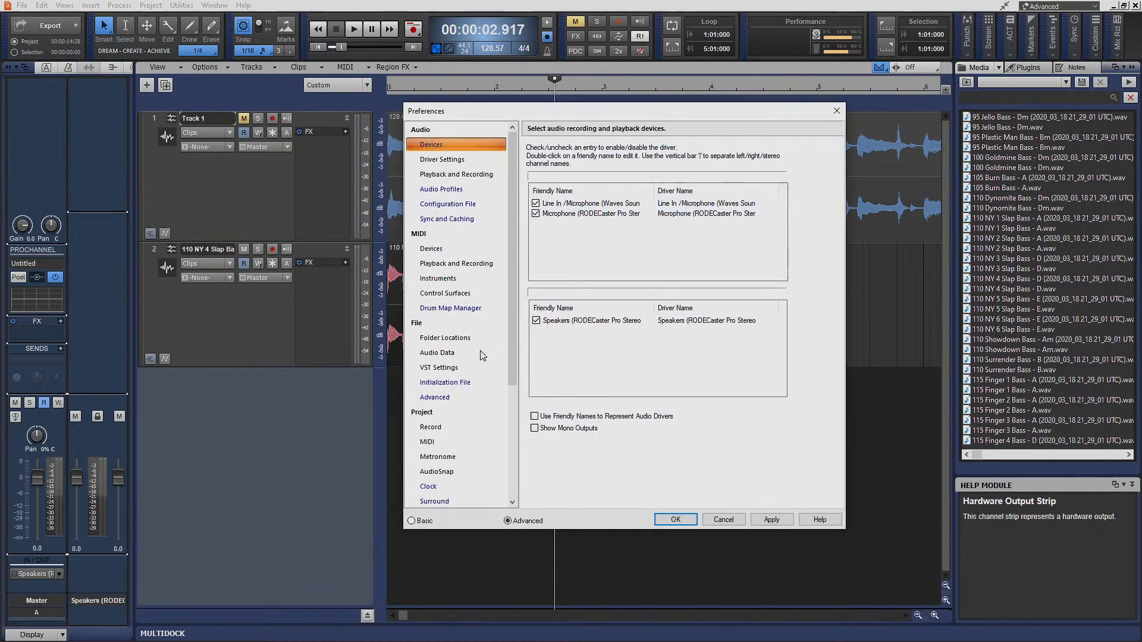
{"action": "scroll", "coordinate": [453, 375], "scroll_direction": "down", "scroll_amount": 2}
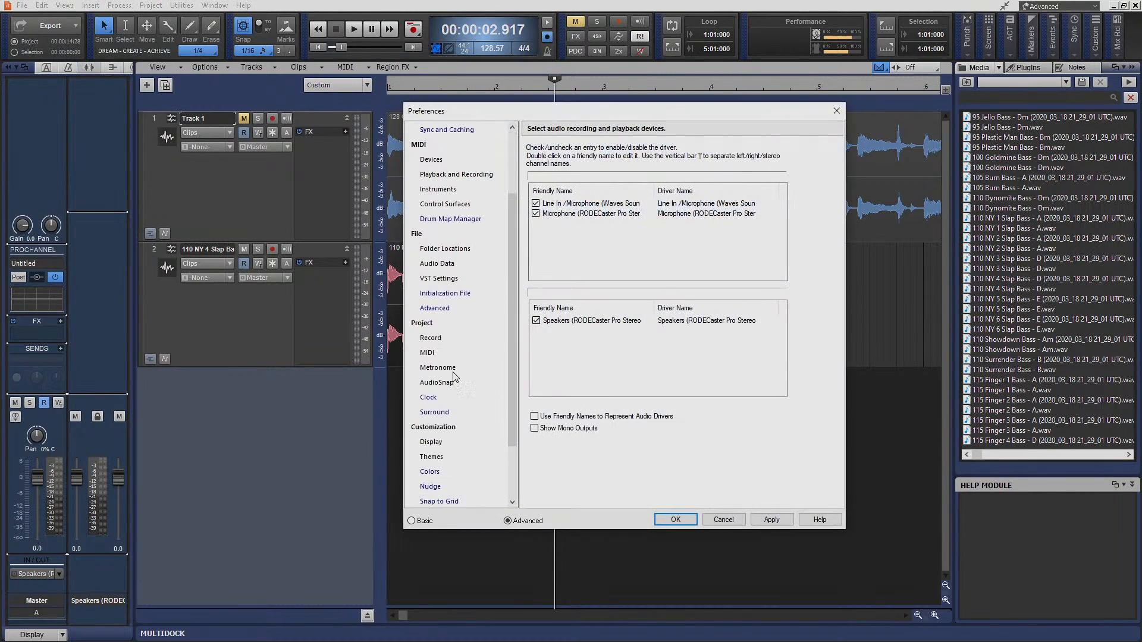
{"action": "left_click", "coordinate": [440, 457]}
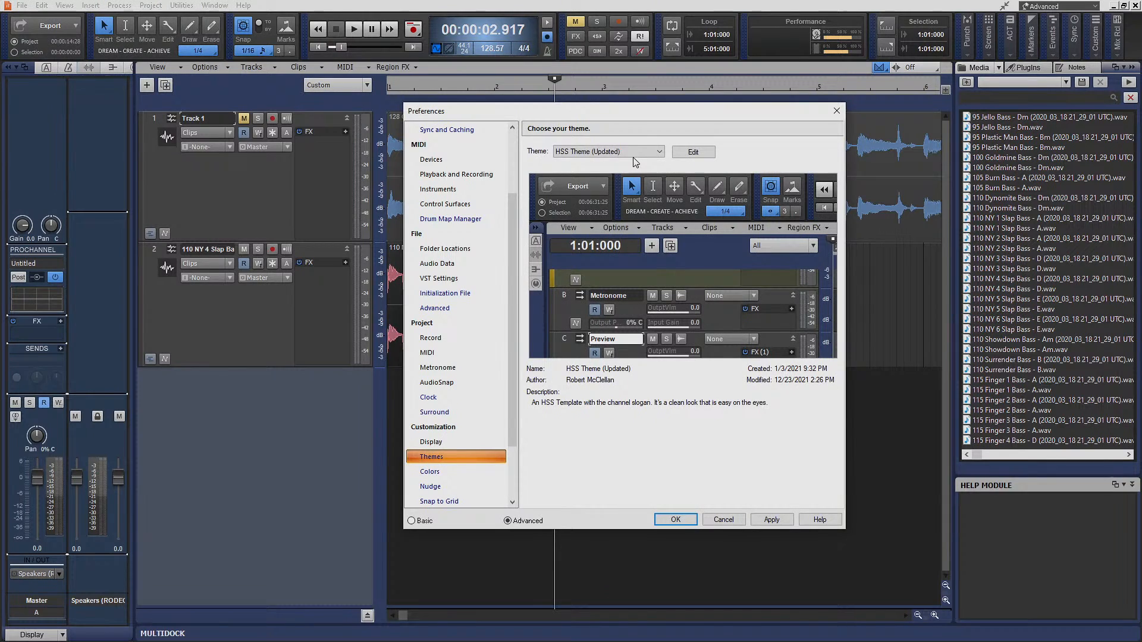
{"action": "left_click", "coordinate": [625, 152]}
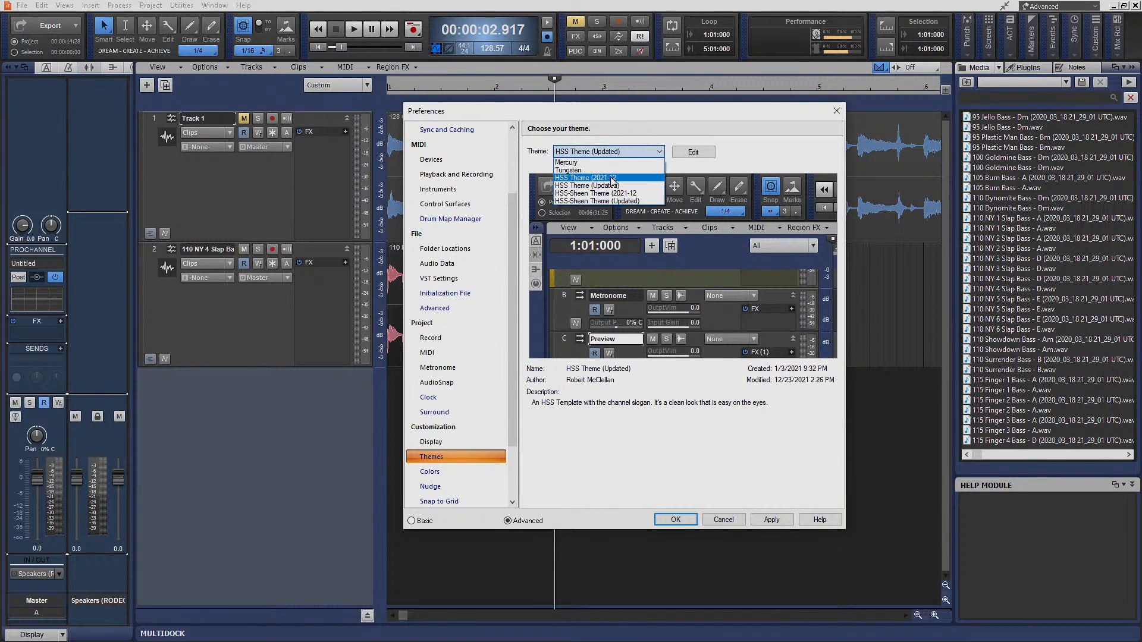
{"action": "left_click", "coordinate": [632, 201]}
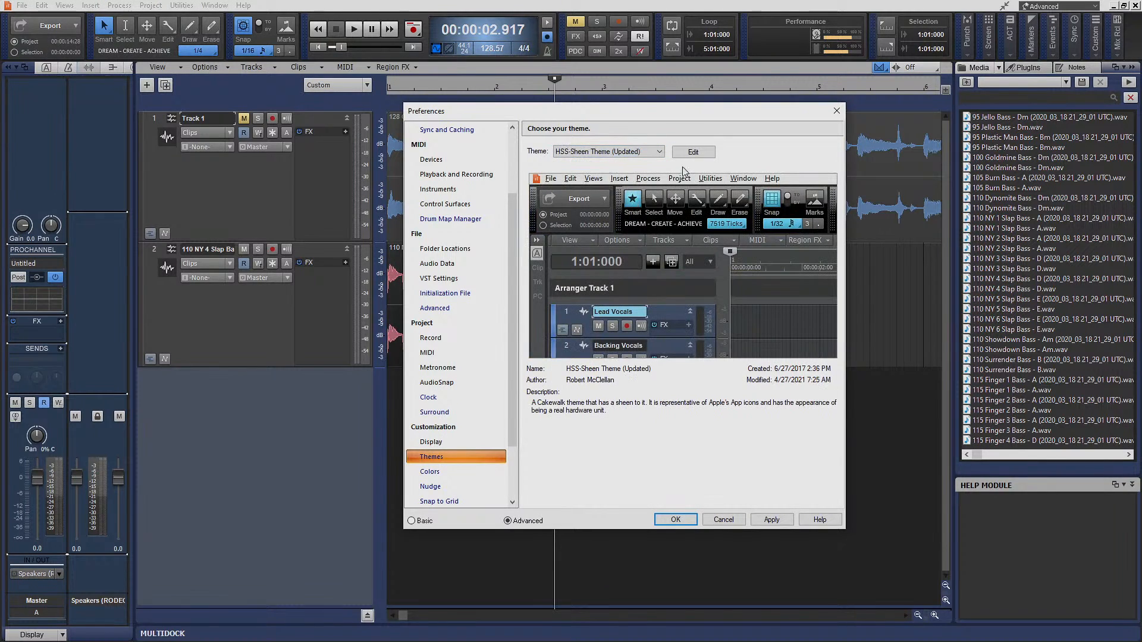
{"action": "left_click", "coordinate": [771, 519]}
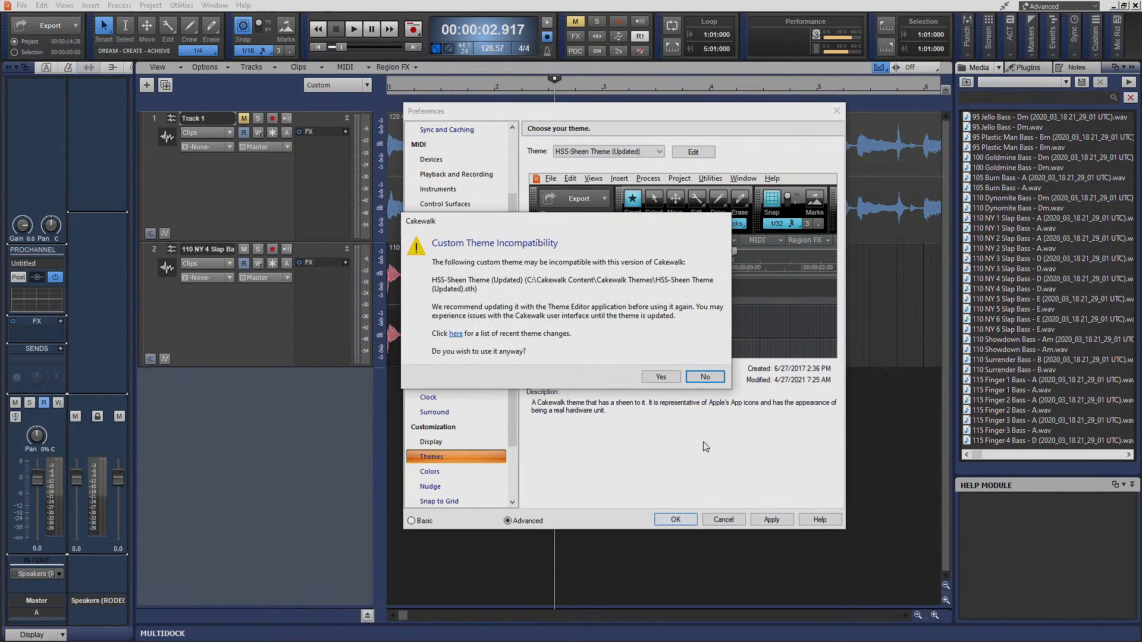
{"action": "left_click", "coordinate": [662, 377]}
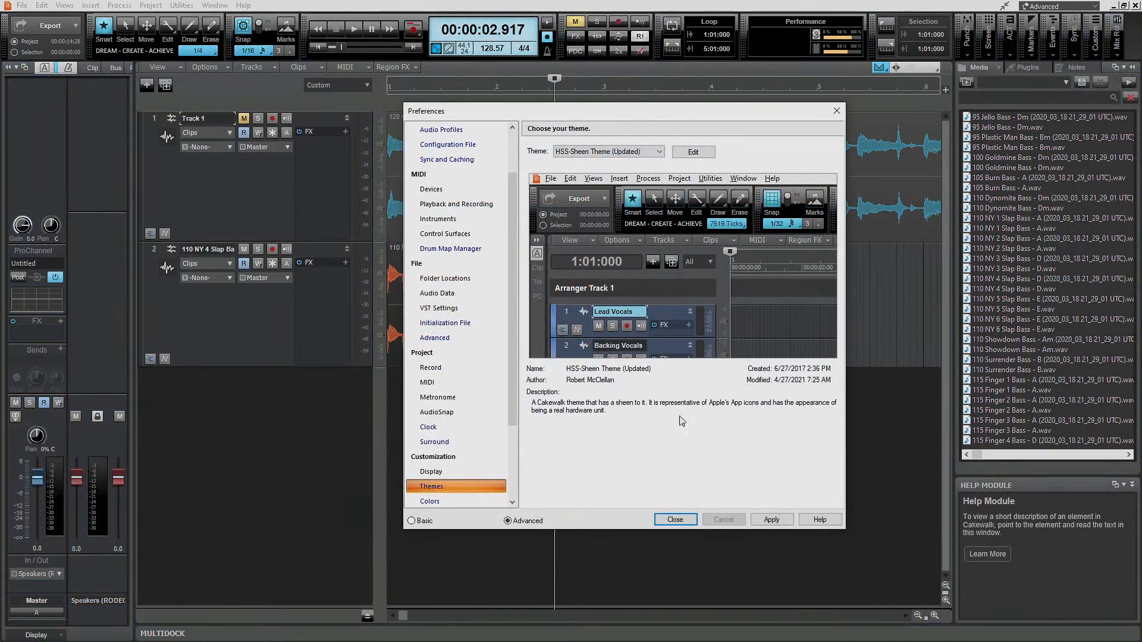
{"action": "left_click", "coordinate": [660, 520]}
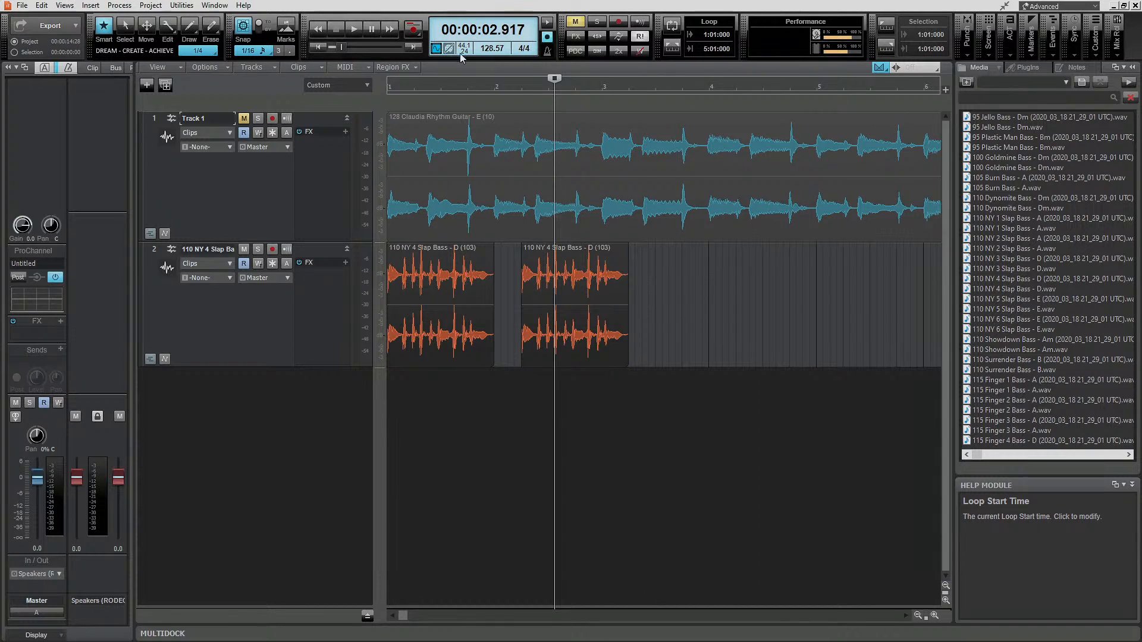
Open the Console view of the project
{"action": "left_click", "coordinate": [64, 6]}
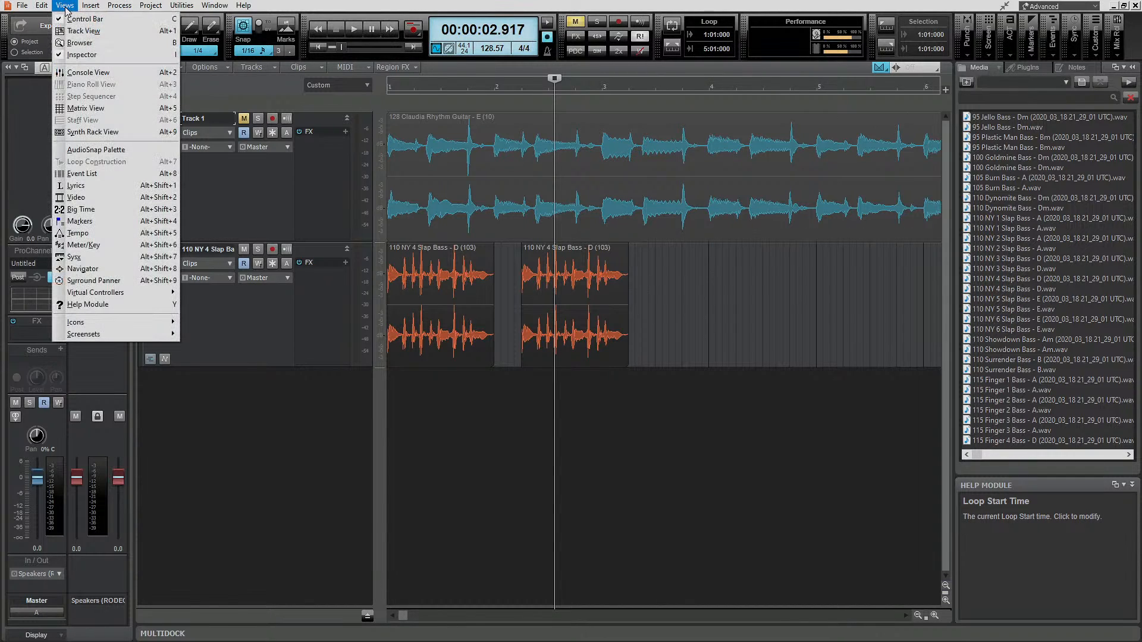
{"action": "left_click", "coordinate": [82, 75]}
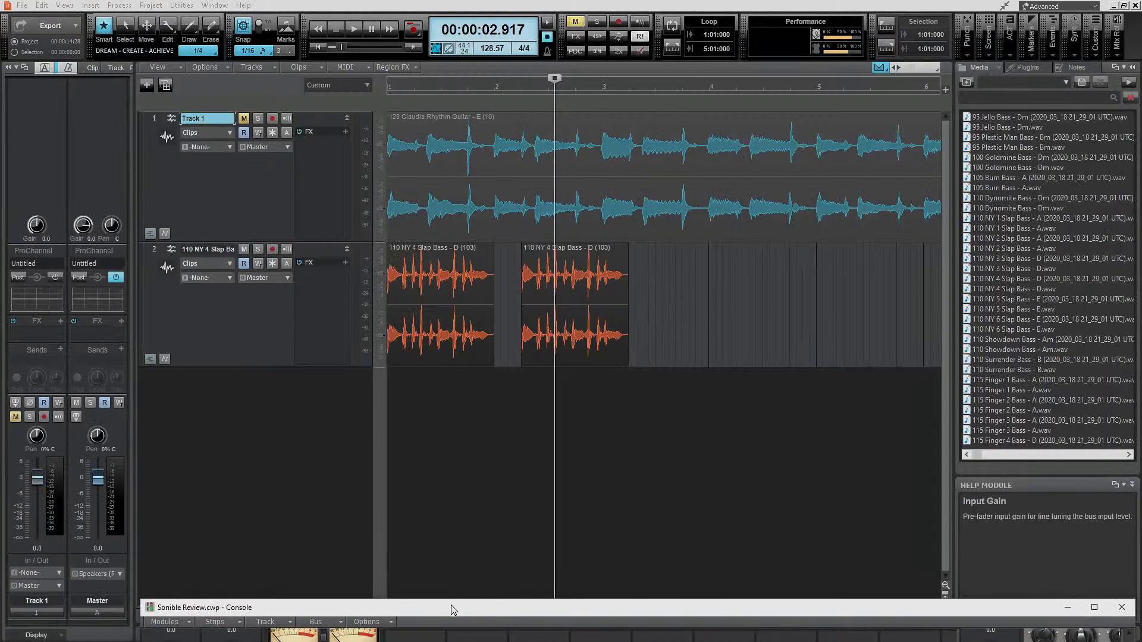
Maximize the Console window and widen its bus section to inspect the themed ProChannel modules, then close the console
{"action": "left_click_drag", "start_coordinate": [457, 610], "coordinate": [481, 526]}
{"action": "double_click", "coordinate": [482, 523]}
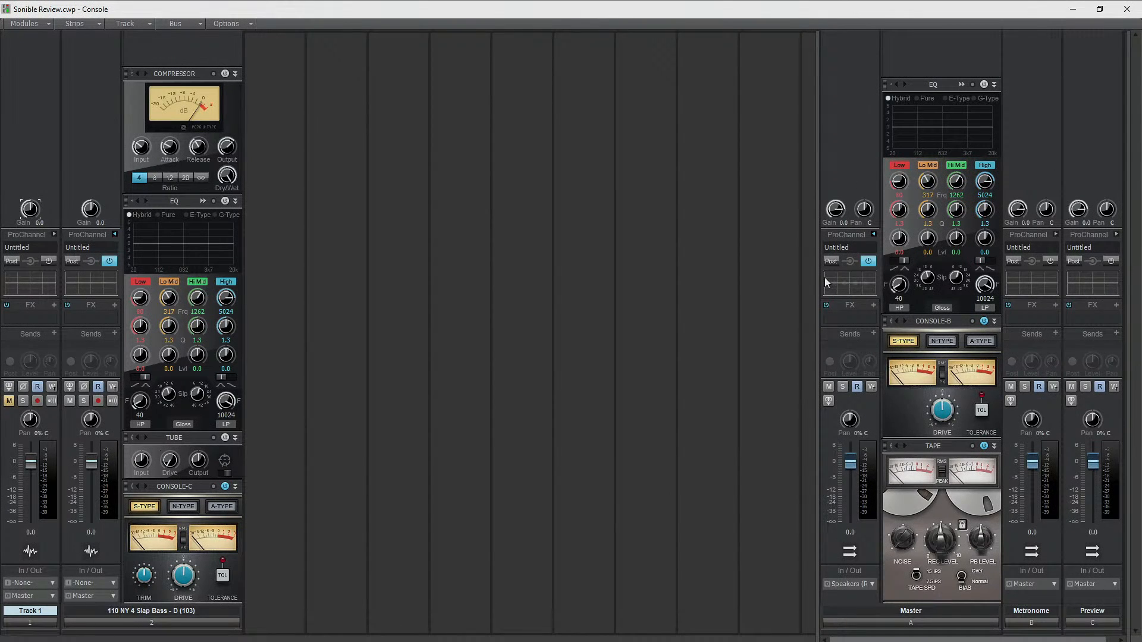
{"action": "left_click_drag", "start_coordinate": [818, 273], "coordinate": [429, 283]}
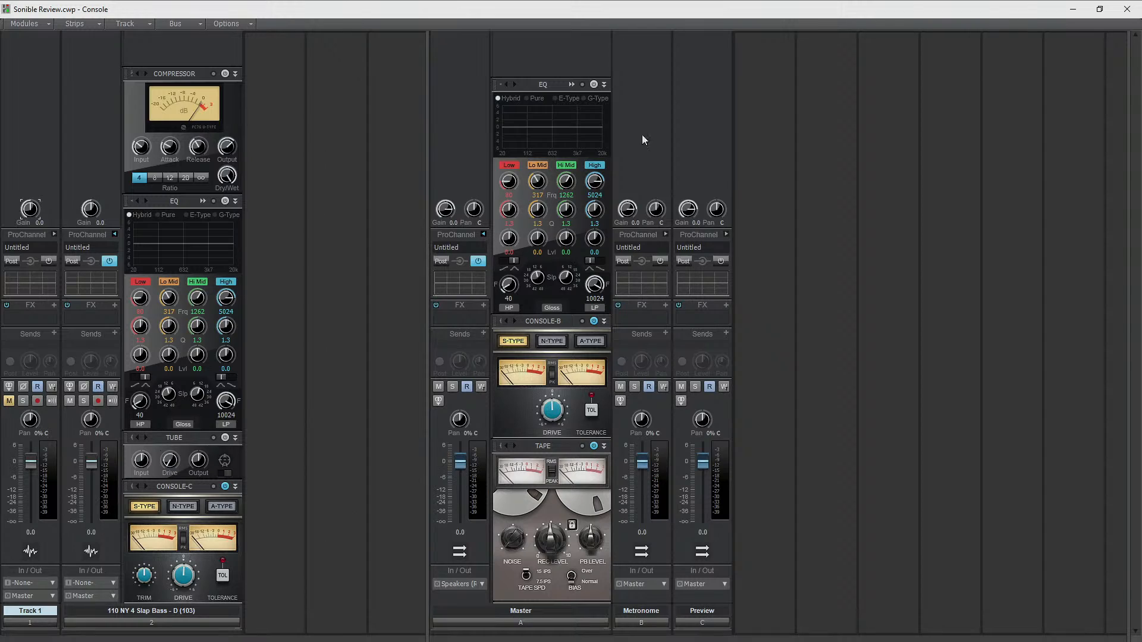
{"action": "left_click", "coordinate": [1127, 9]}
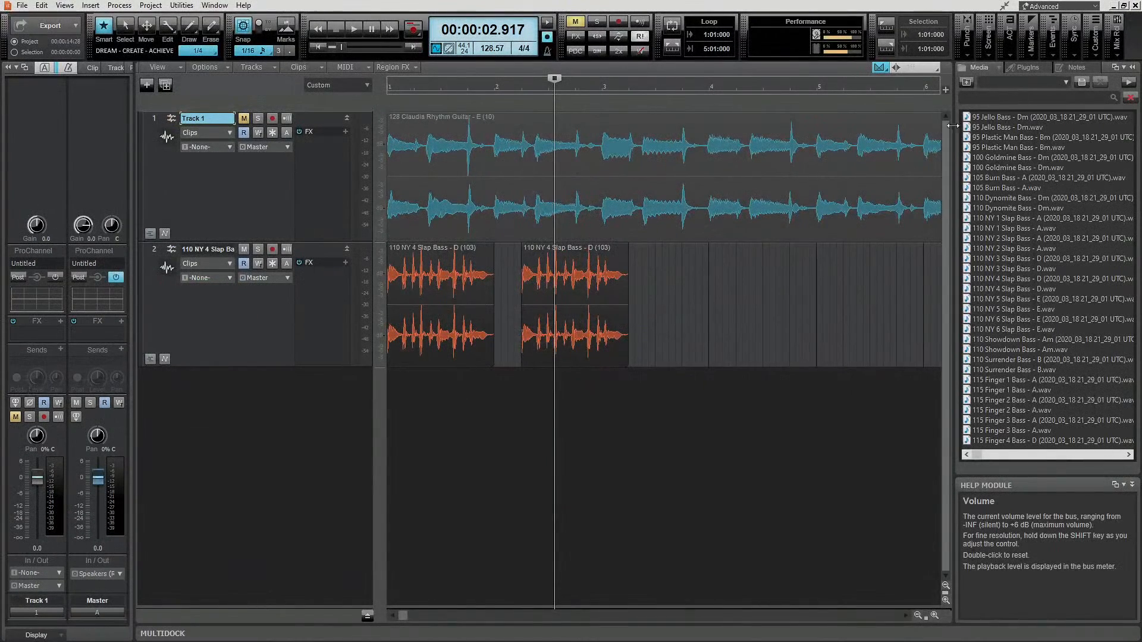
Apply the Mercury theme in the preferences, and shift the Preferences dialog slightly to see the interface behind it
{"action": "left_click", "coordinate": [41, 5]}
{"action": "left_click", "coordinate": [67, 197]}
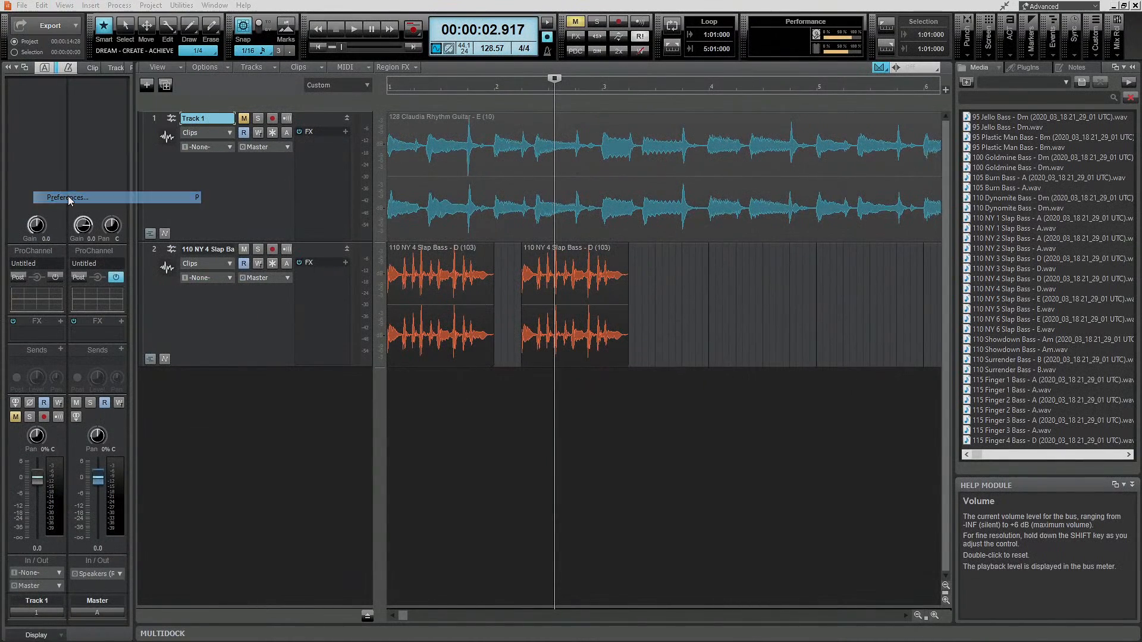
{"action": "left_click", "coordinate": [604, 152]}
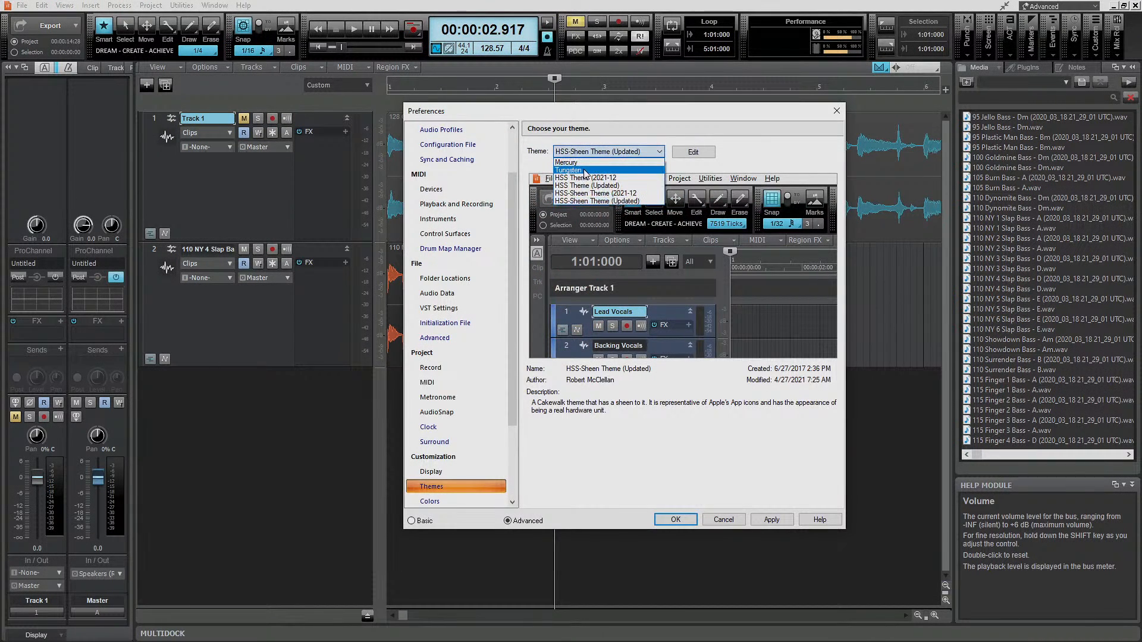
{"action": "left_click", "coordinate": [602, 162]}
{"action": "left_click", "coordinate": [771, 519]}
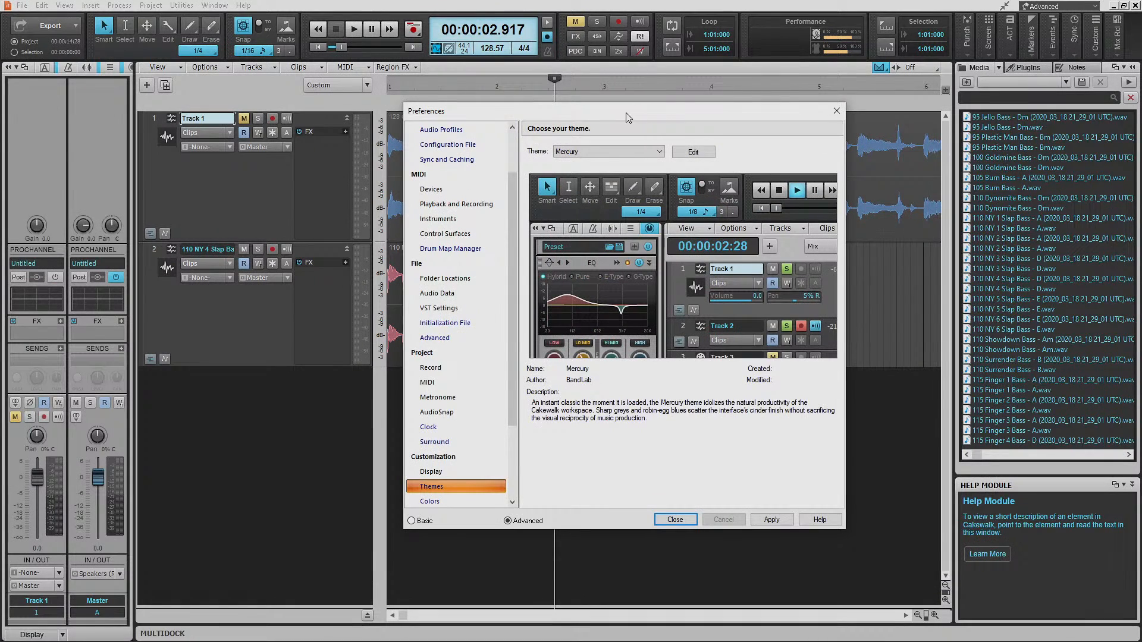
{"action": "mouse_move", "coordinate": [627, 112]}
{"action": "left_mouse_down"}
{"action": "mouse_move", "coordinate": [791, 170]}
{"action": "mouse_move", "coordinate": [721, 346]}
{"action": "mouse_move", "coordinate": [638, 257]}
{"action": "mouse_move", "coordinate": [611, 159]}
{"action": "mouse_move", "coordinate": [611, 139]}
{"action": "mouse_move", "coordinate": [632, 138]}
{"action": "mouse_move", "coordinate": [630, 128]}
{"action": "left_mouse_up"}
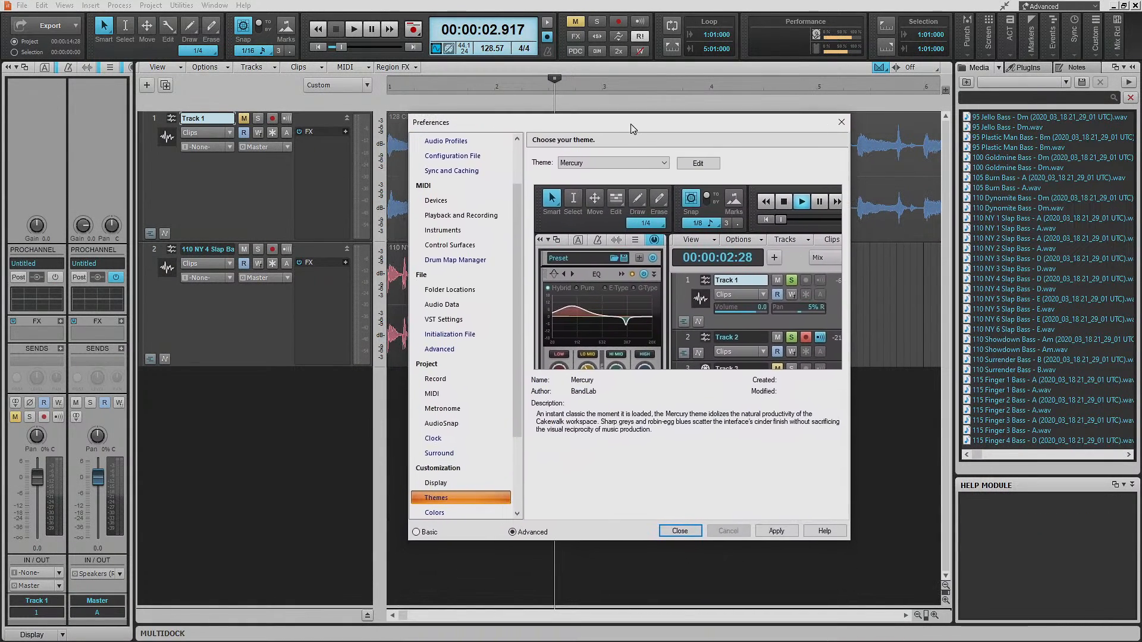
Apply the Tungsten theme to the program and close the preferences
{"action": "left_click", "coordinate": [607, 162]}
{"action": "left_click", "coordinate": [583, 182]}
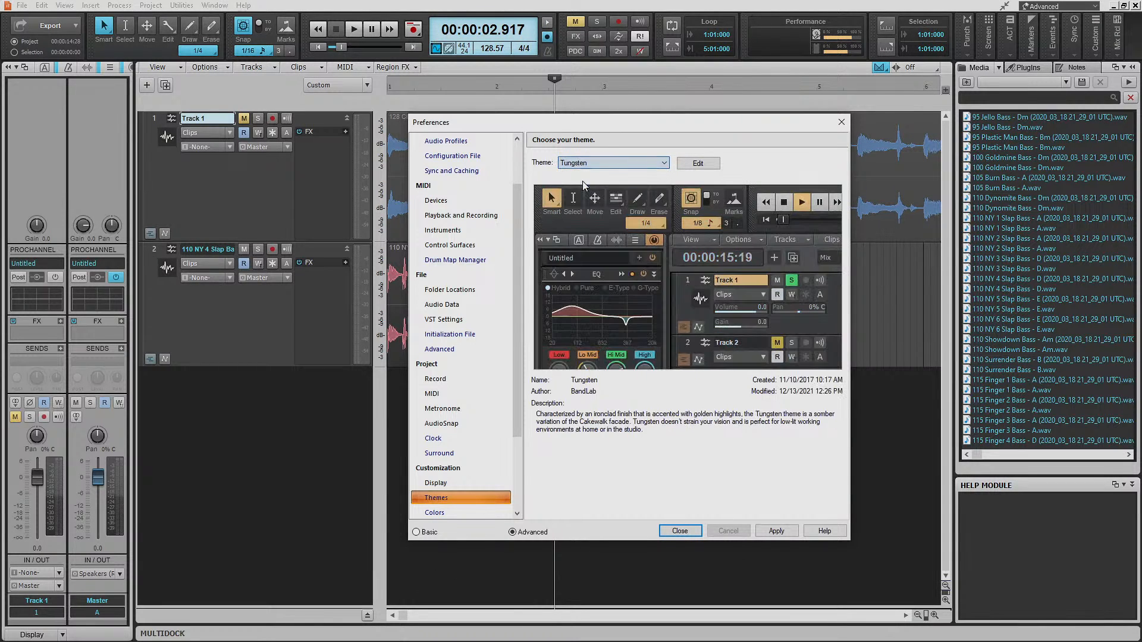
{"action": "left_click", "coordinate": [772, 529]}
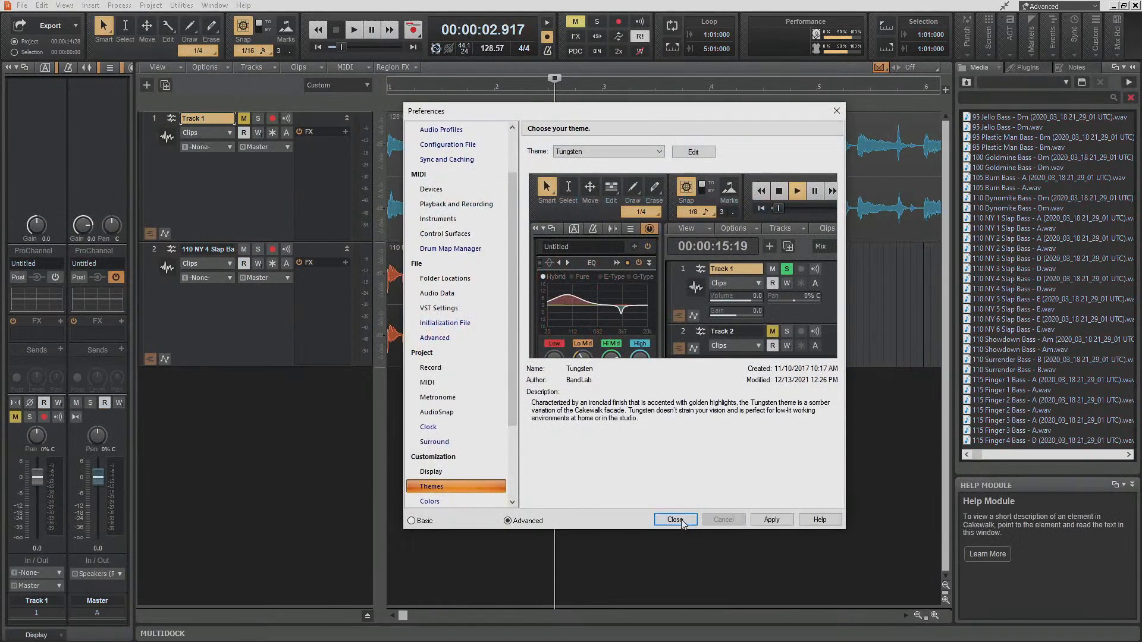
{"action": "left_click", "coordinate": [683, 525]}
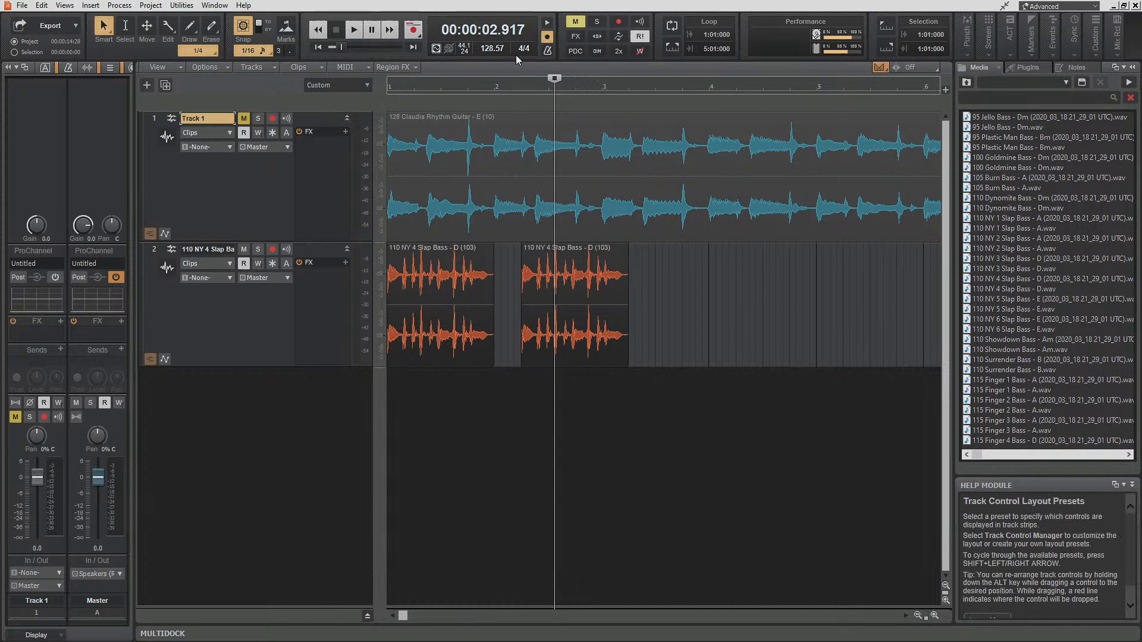
Rewind the project to its start
{"action": "left_click", "coordinate": [318, 44]}
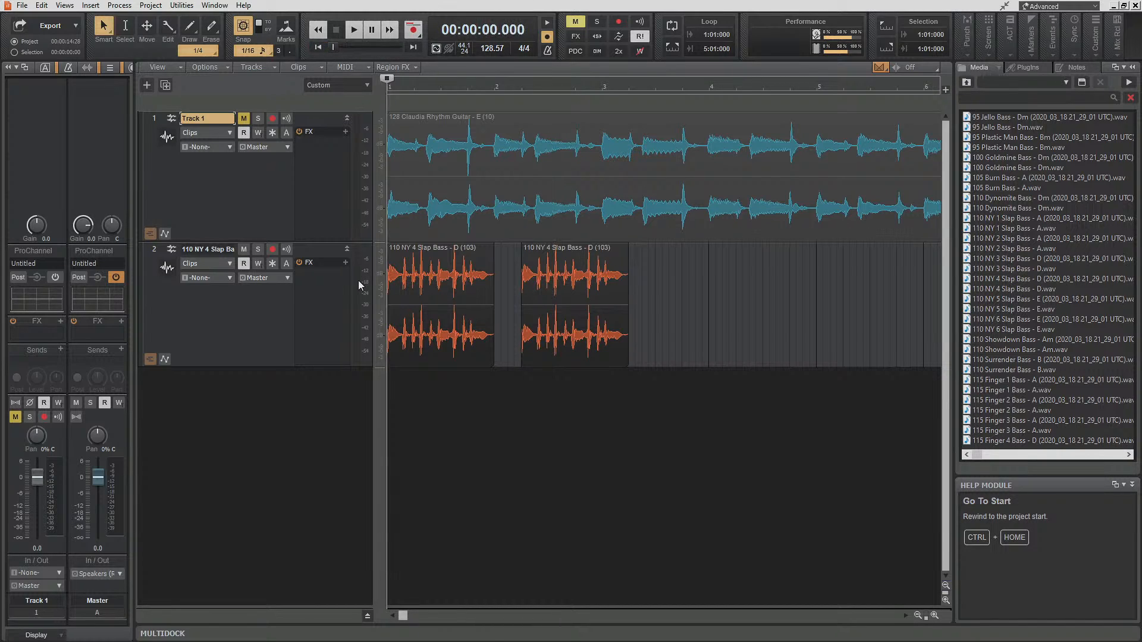
{"action": "left_click", "coordinate": [64, 5]}
{"action": "left_click", "coordinate": [64, 5]}
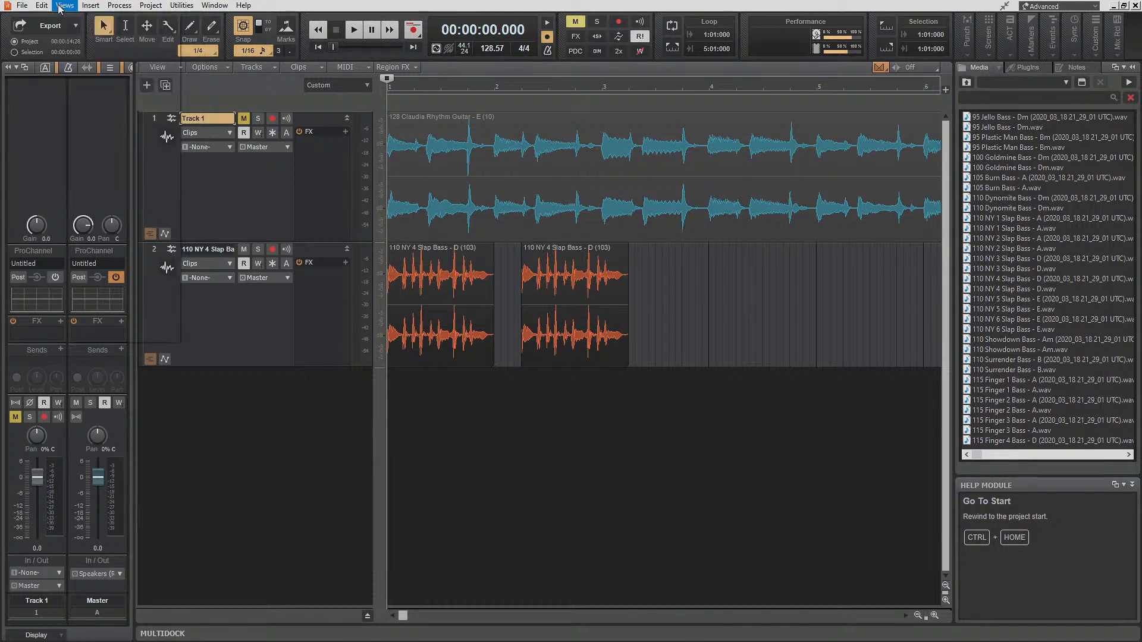
{"action": "left_click", "coordinate": [64, 5]}
{"action": "mouse_move", "coordinate": [91, 336]}
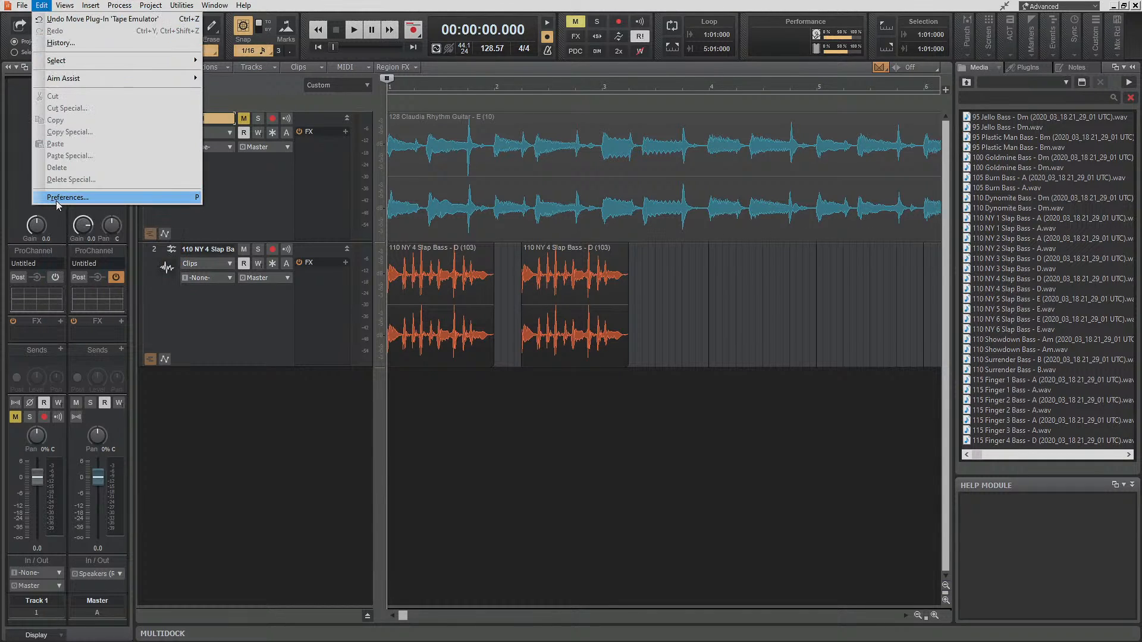
Reopen the preferences, apply HSS Theme (Updated) as the program theme, and close the dialog
{"action": "left_click", "coordinate": [55, 201]}
{"action": "left_click", "coordinate": [622, 153]}
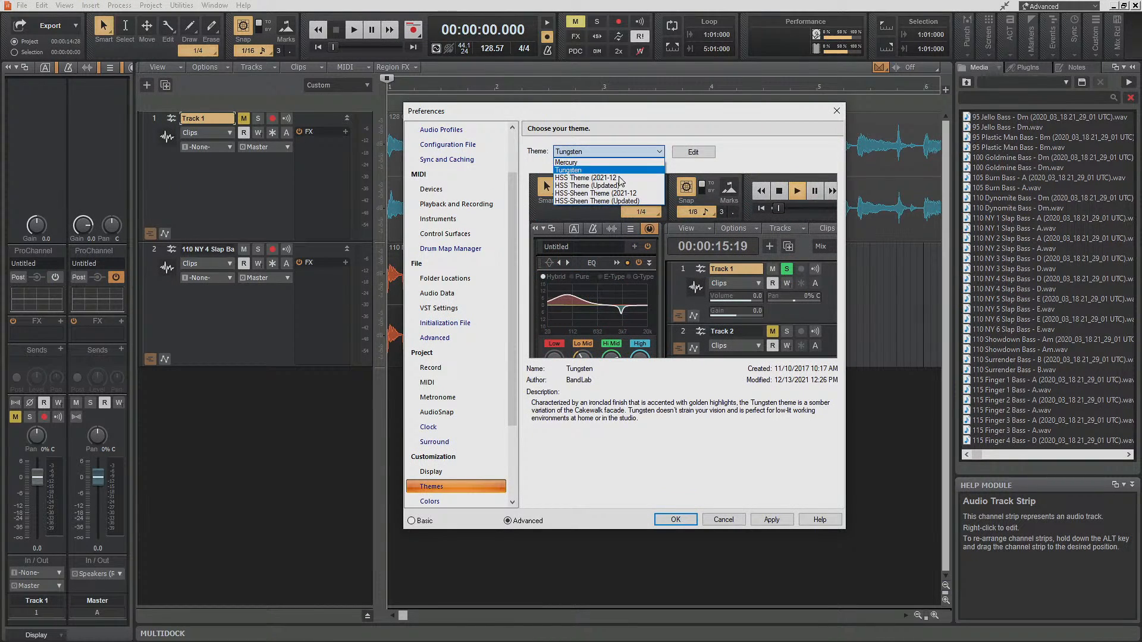
{"action": "left_click", "coordinate": [618, 185]}
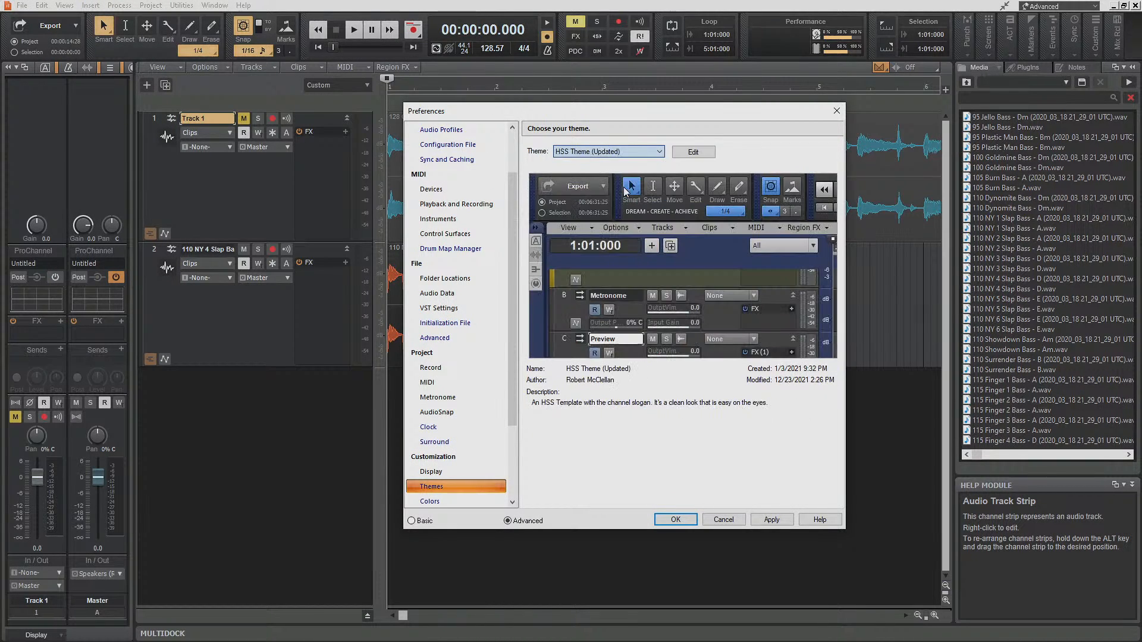
{"action": "left_click", "coordinate": [772, 519]}
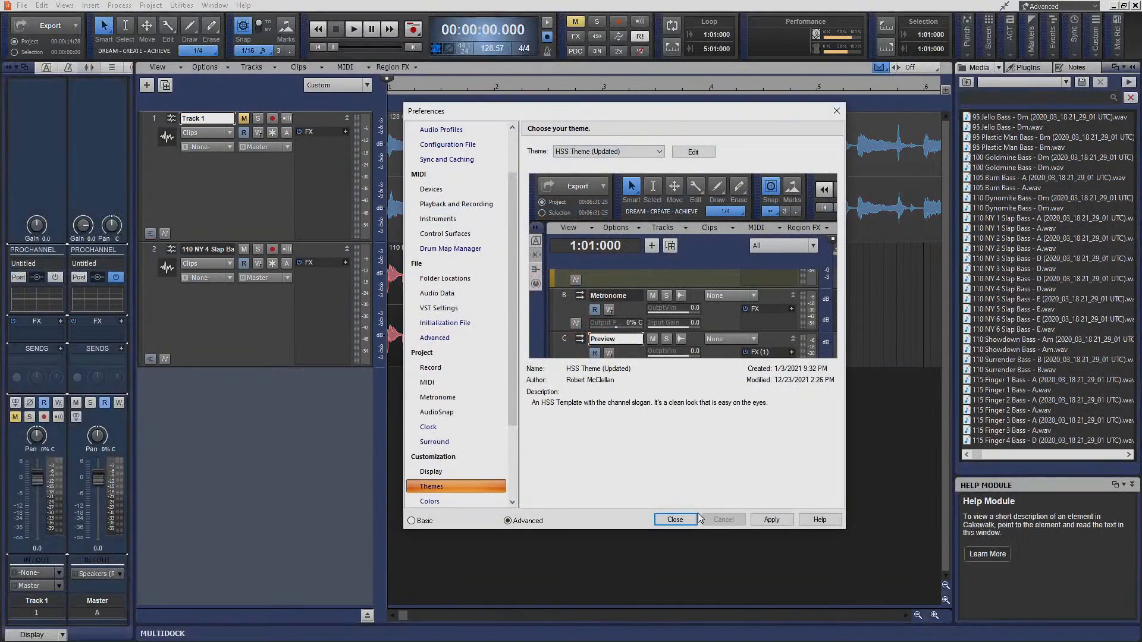
{"action": "left_click", "coordinate": [693, 522]}
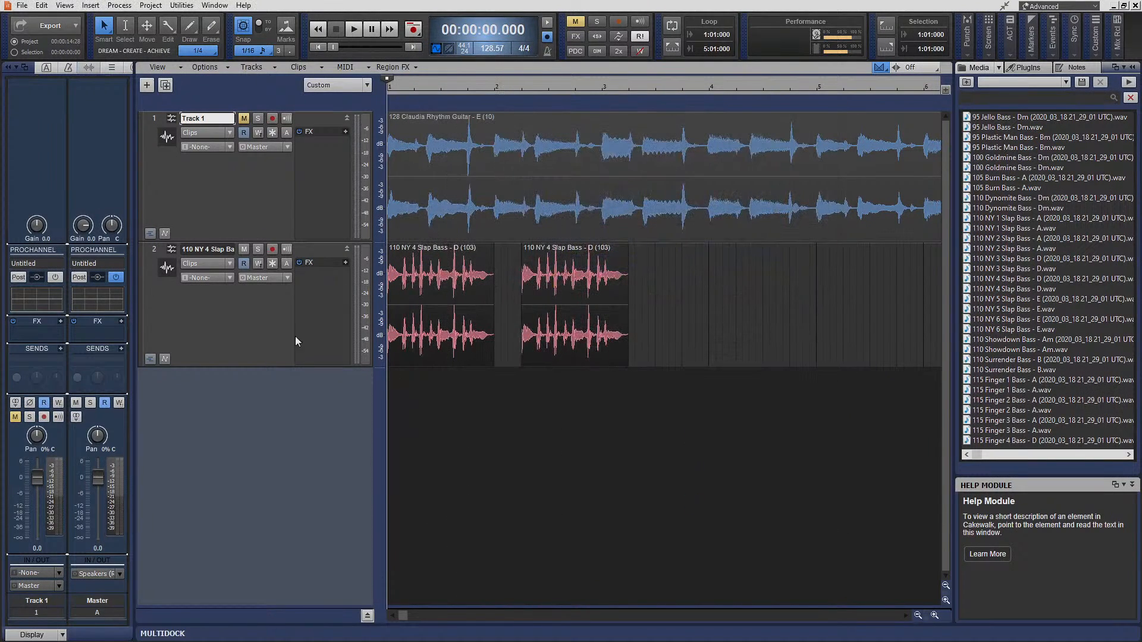